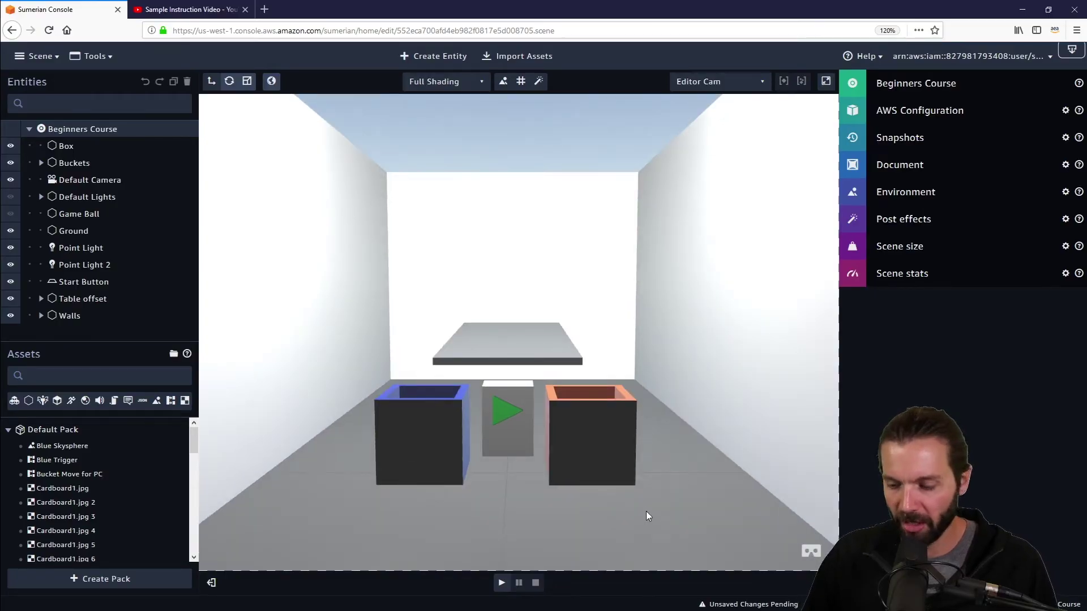
Play the scene, start the bucket game and shift the buckets left and right under the ball
left_click(502, 583)
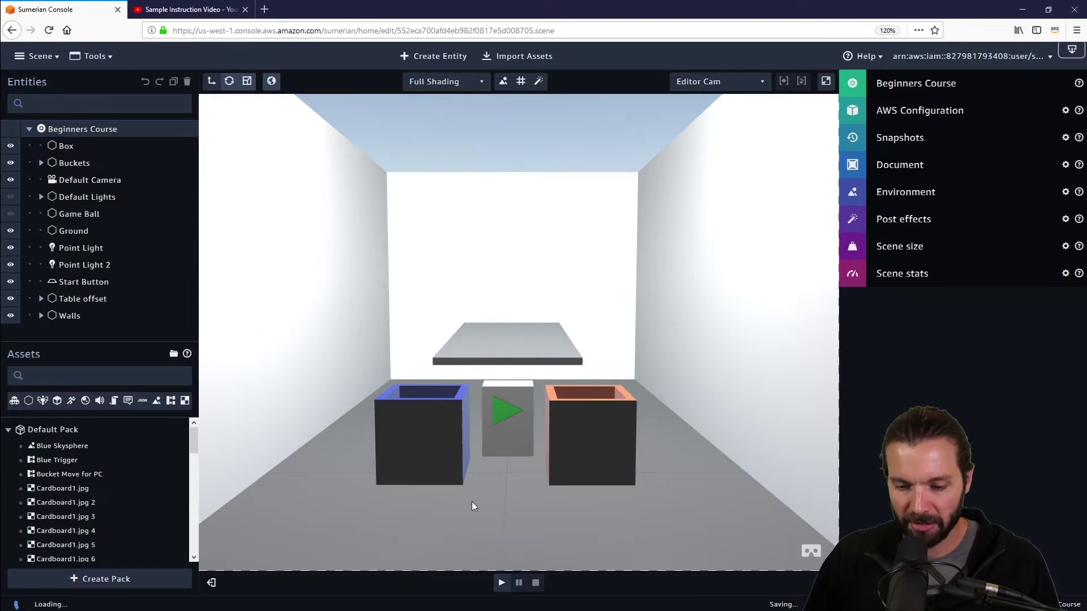
left_click(170, 401)
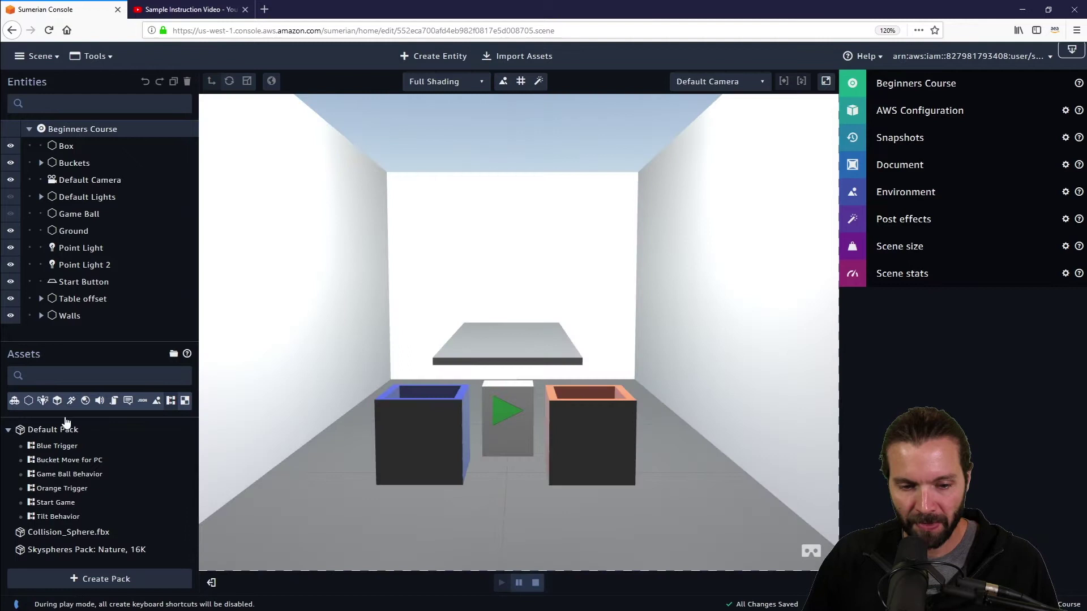
mouse_move(54, 502)
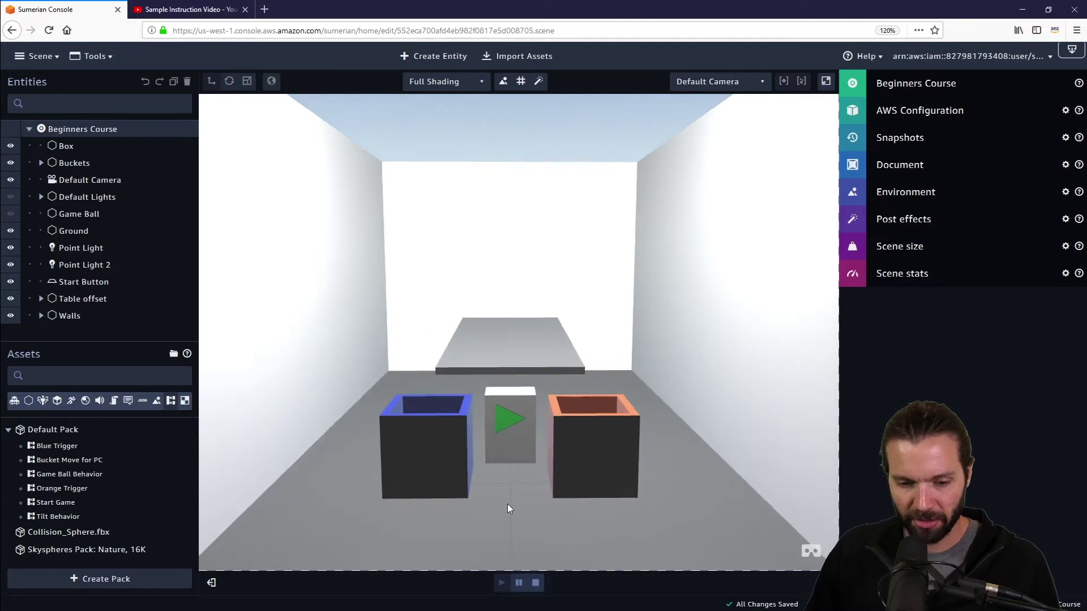
left_click(505, 420)
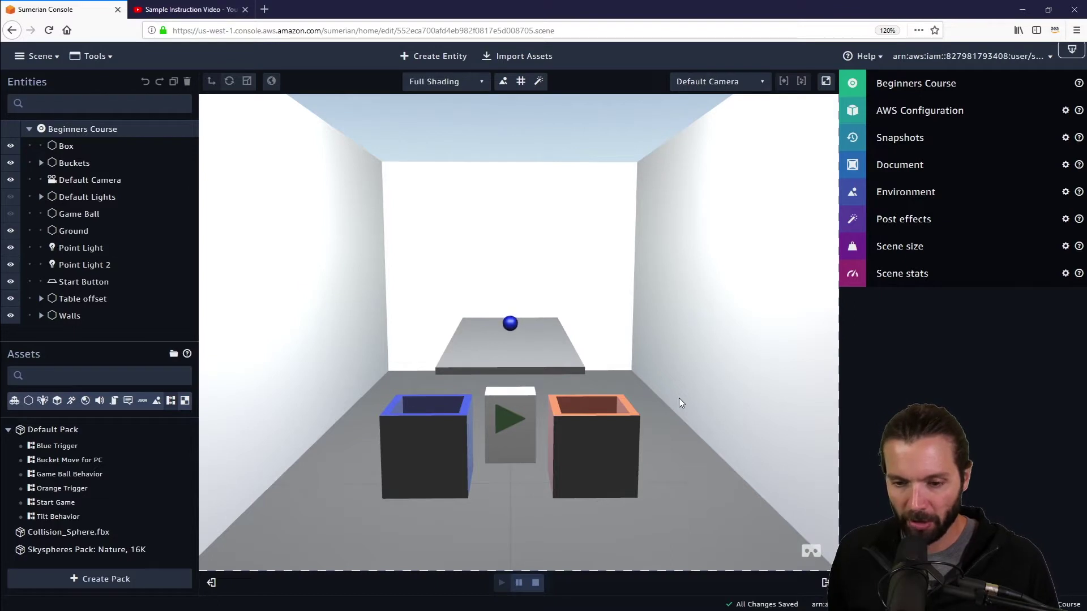
key("Left")
key("Right")
key("Right")
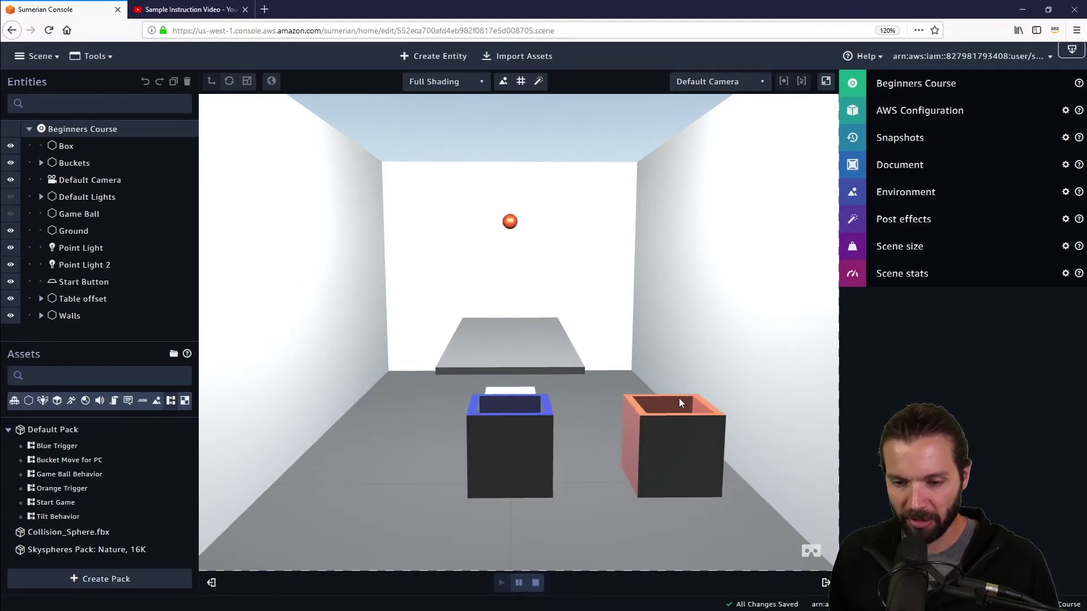
key("Left")
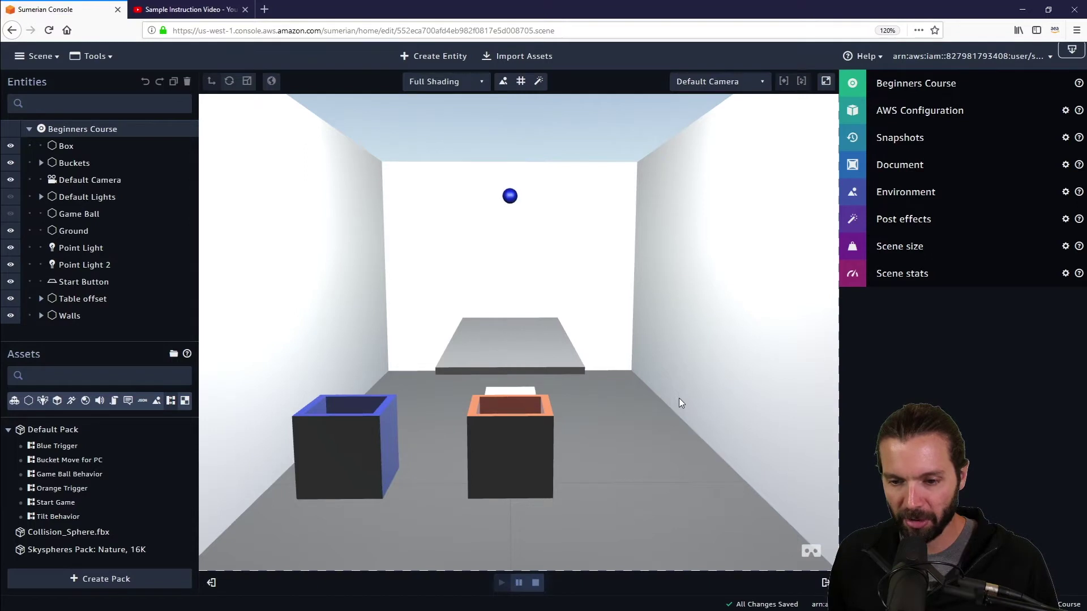
key("Right")
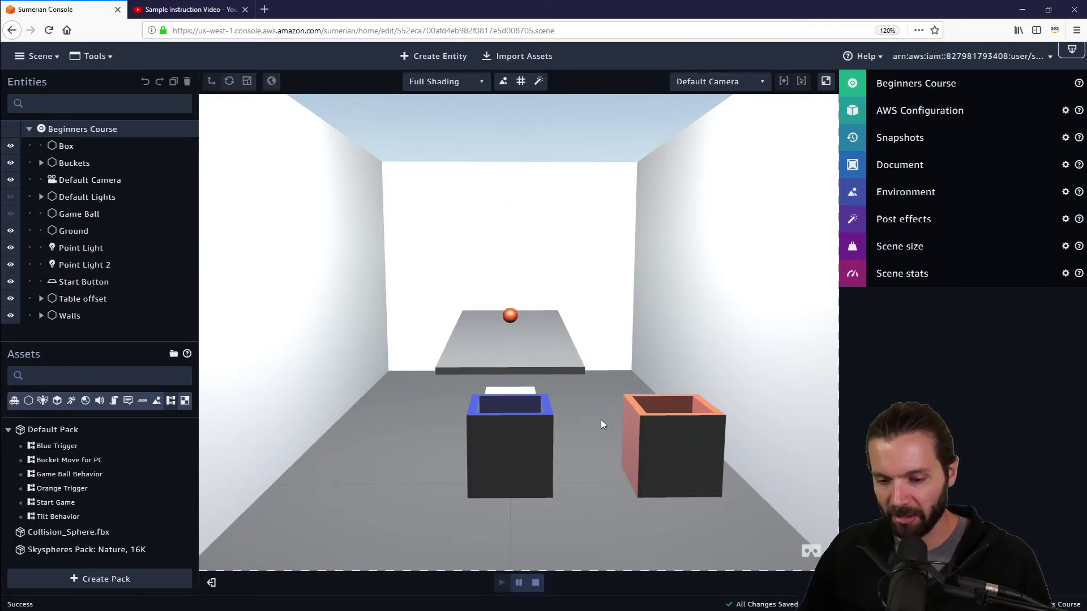
Restart for another round and shift the buckets one slot left
left_click(537, 589)
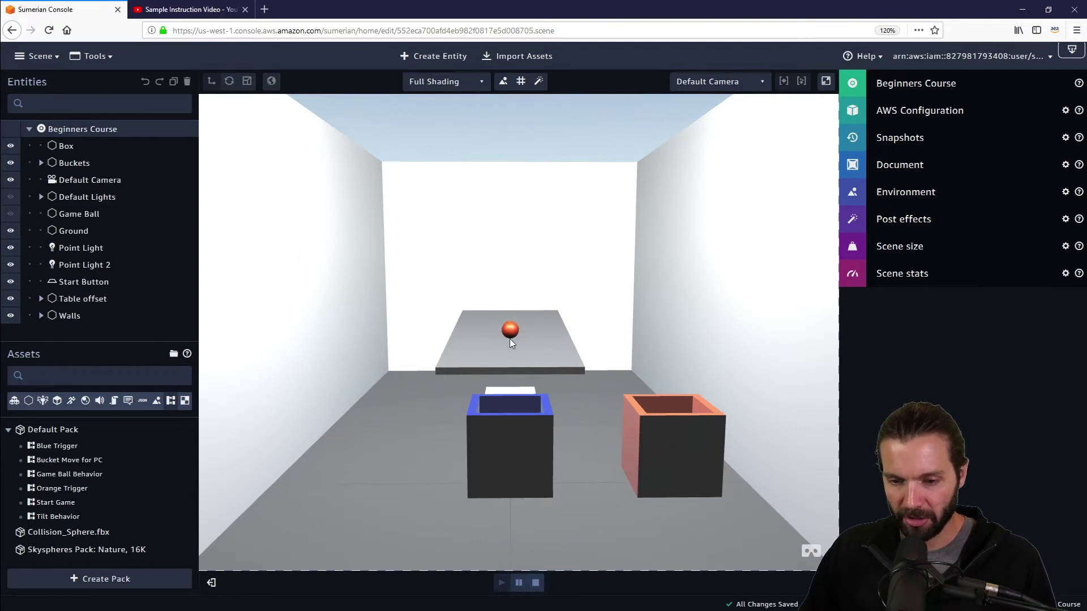
left_click(510, 410)
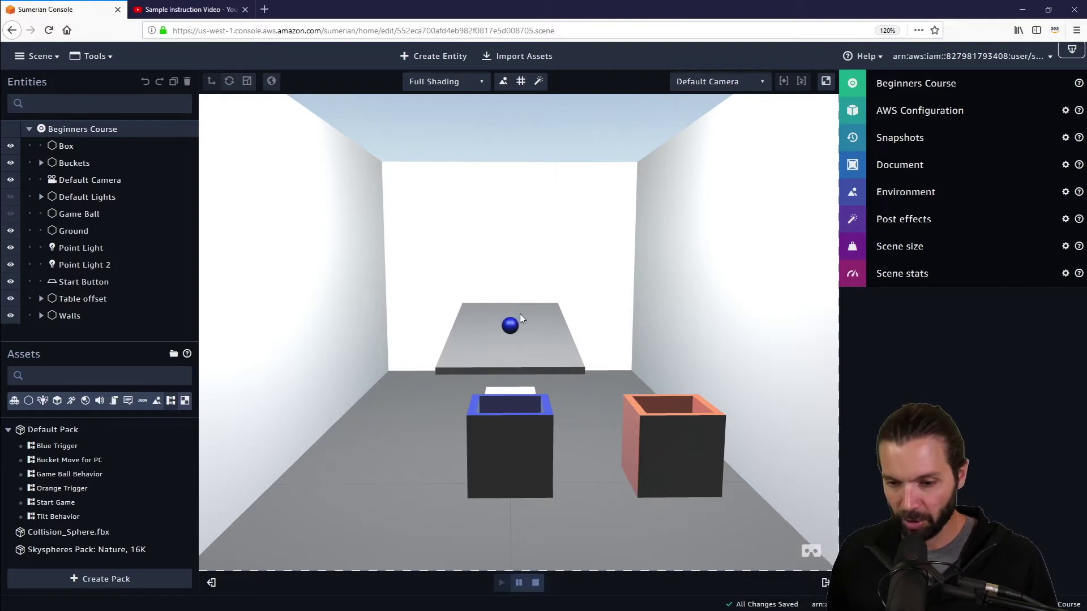
key("Left")
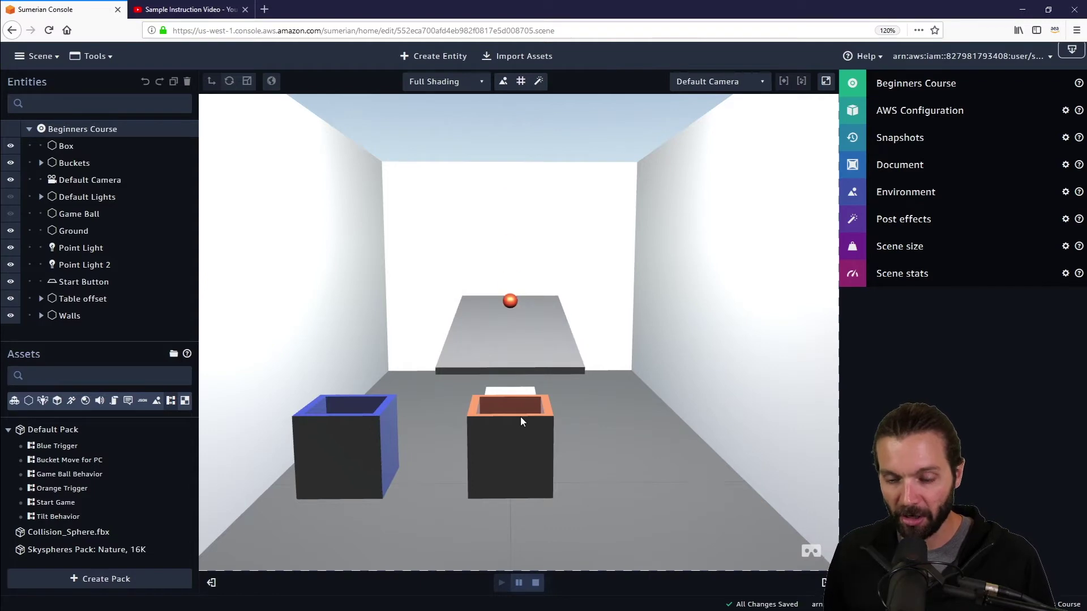
left_click(536, 582)
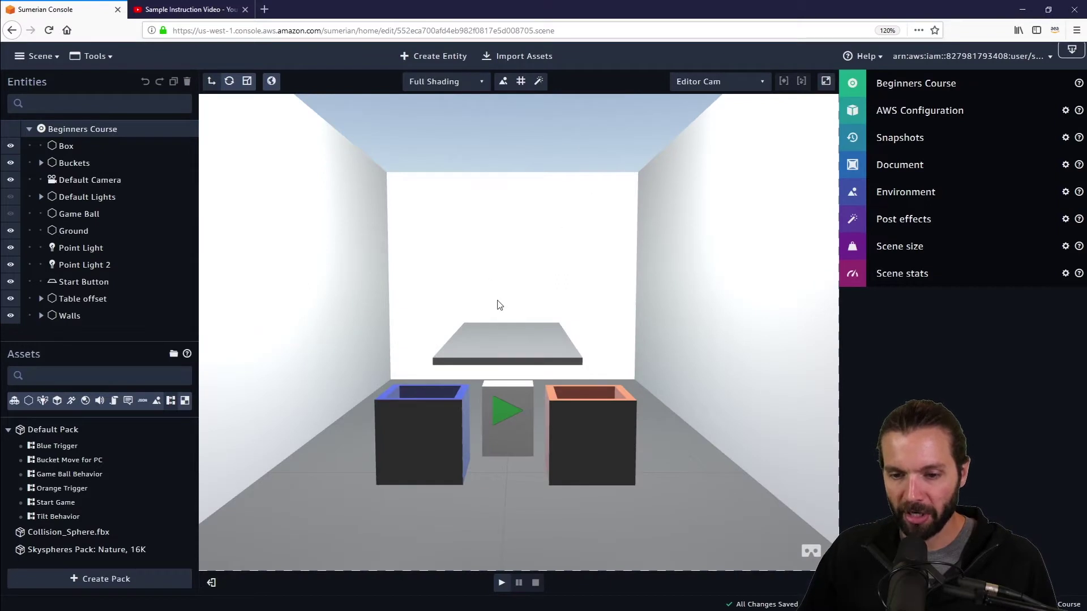
left_click_drag(517, 286, 443, 299)
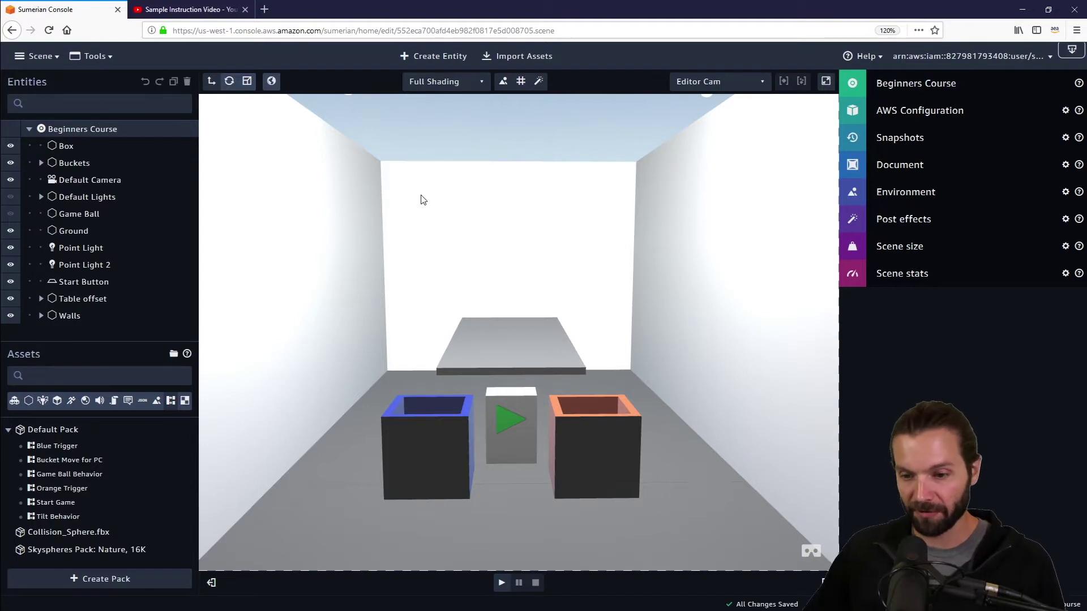
Add an HTML3D entity showing 'This is HTML' and raise it above the table
left_click(433, 57)
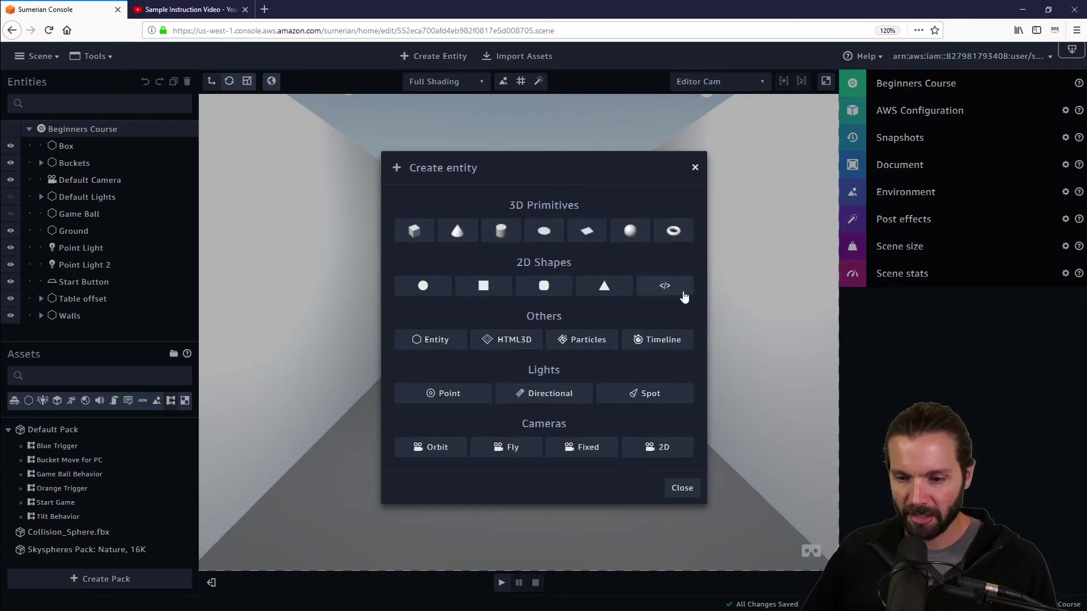
left_click(513, 341)
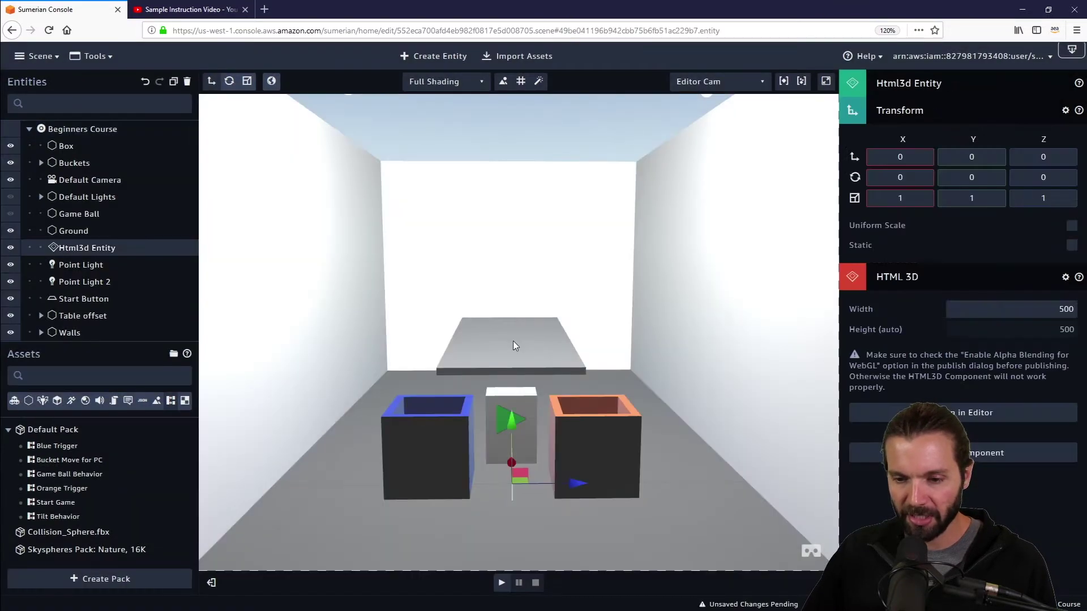
left_click_drag(515, 425, 544, 229)
left_click_drag(623, 276, 473, 268)
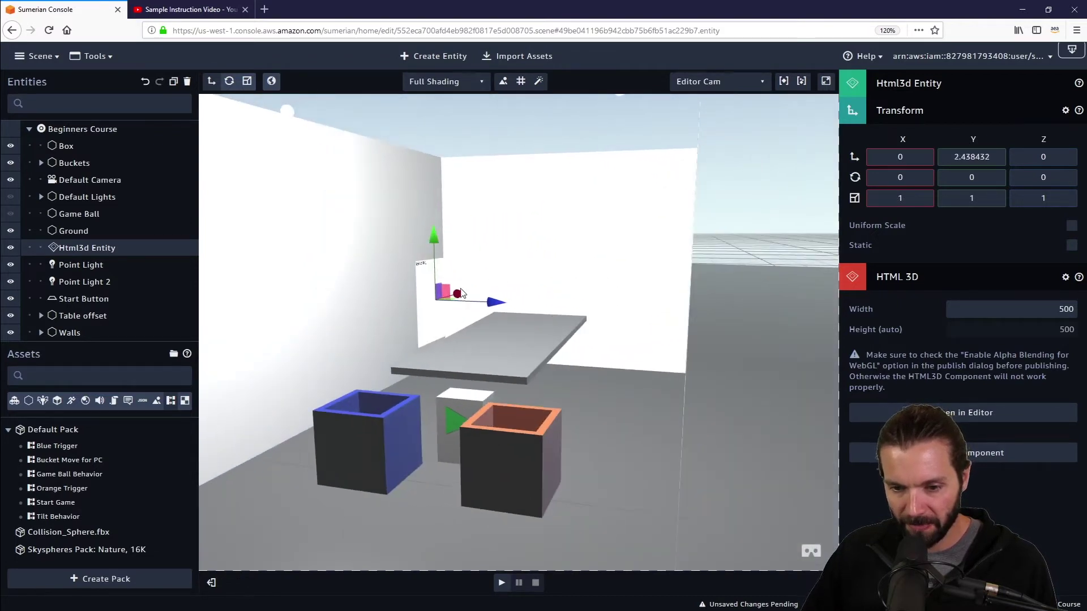
key("f")
left_click_drag(578, 334, 542, 332)
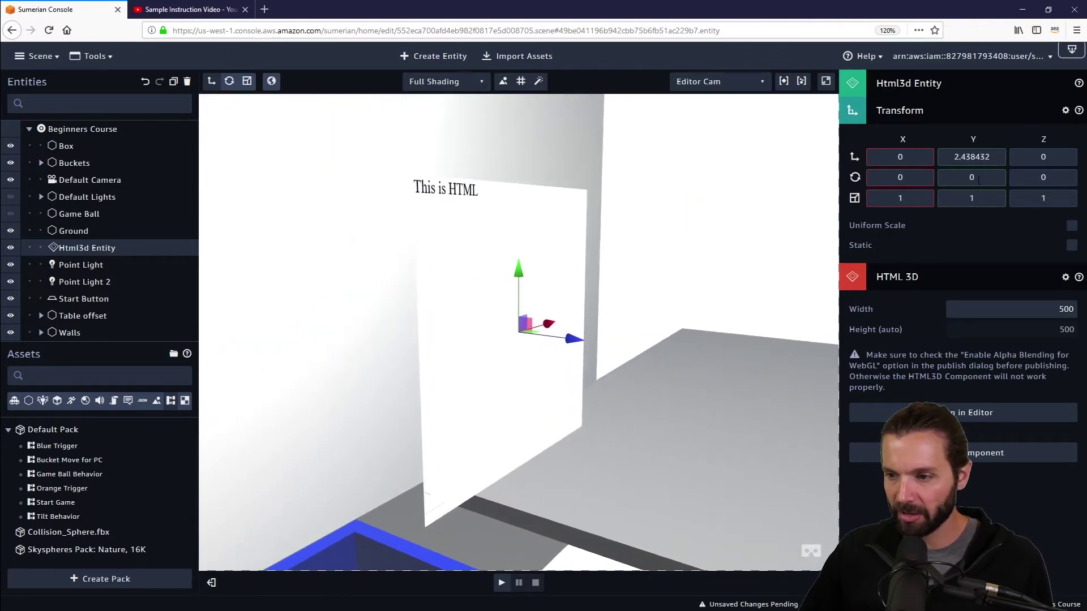
Turn the HTML panel to -114 about Y and slide it beside the table
left_click_drag(976, 179, 932, 288)
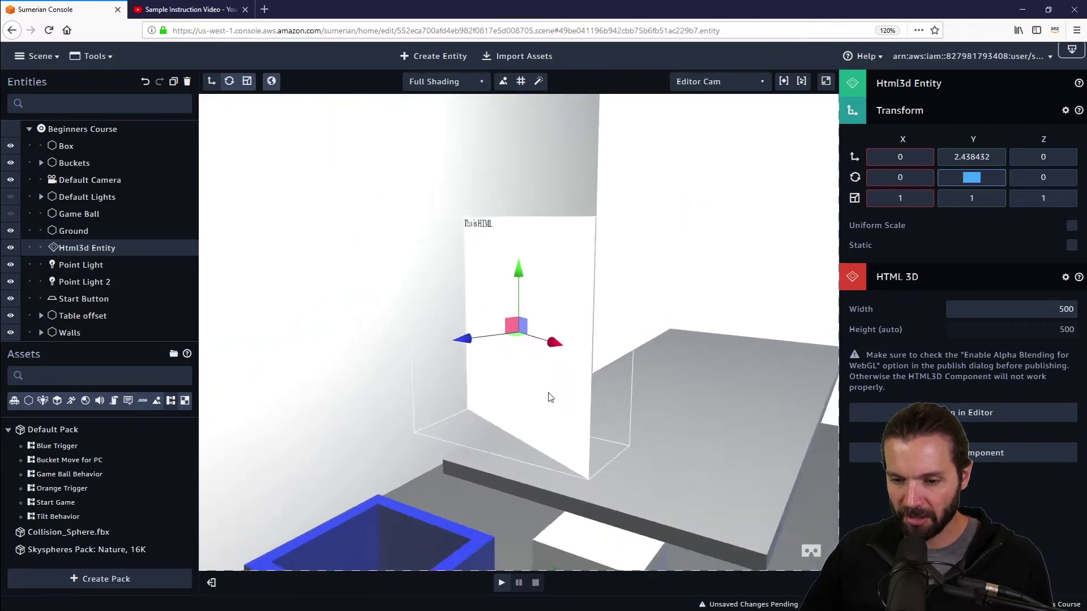
mouse_move(548, 395)
left_mouse_down()
mouse_move(454, 409)
mouse_move(571, 423)
mouse_move(560, 387)
left_mouse_up()
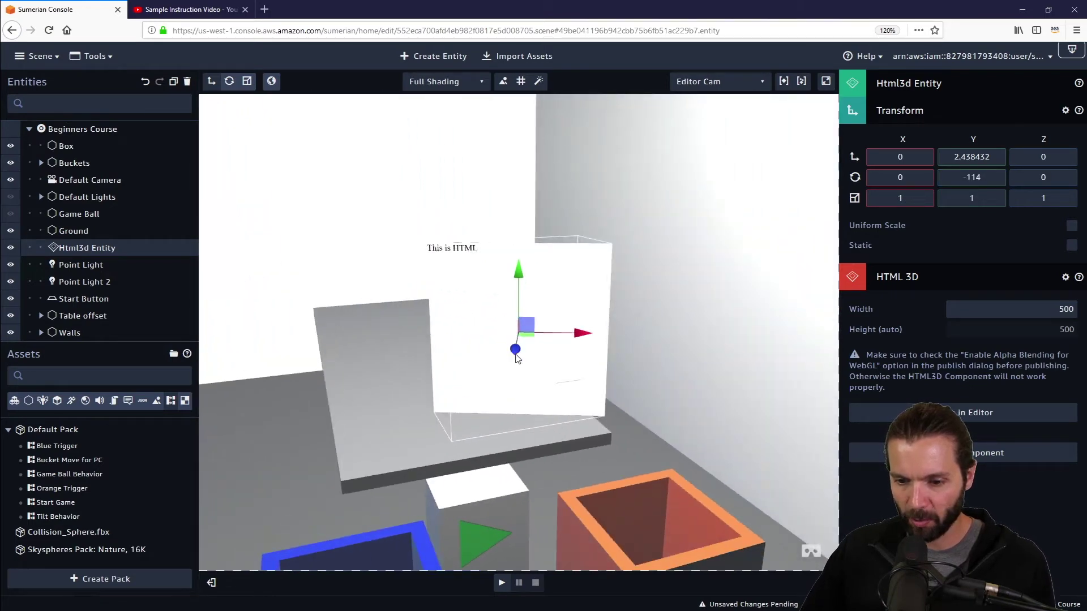
left_click_drag(516, 357, 655, 273)
left_click_drag(664, 354, 648, 353)
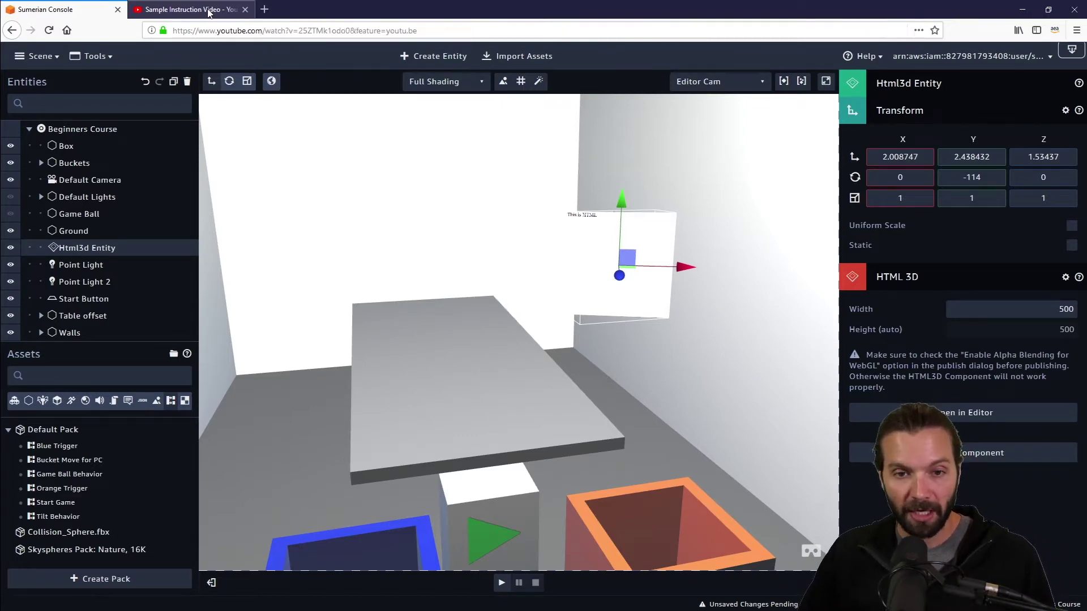
Copy the iframe embed code of the 'Sample Instruction Video' from YouTube's Share > Embed dialog
left_click(209, 13)
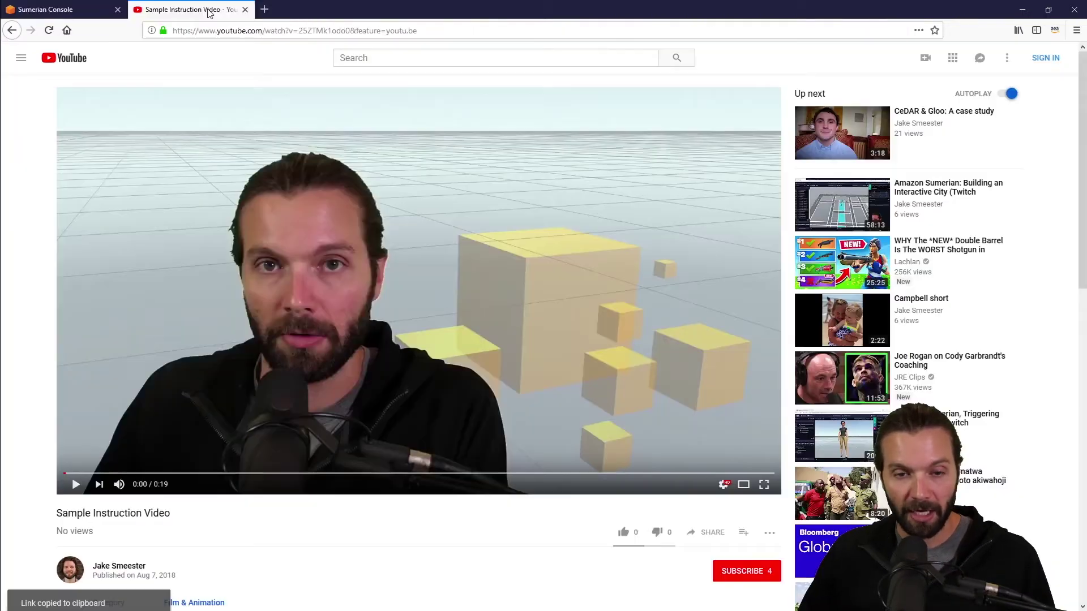
left_click(713, 534)
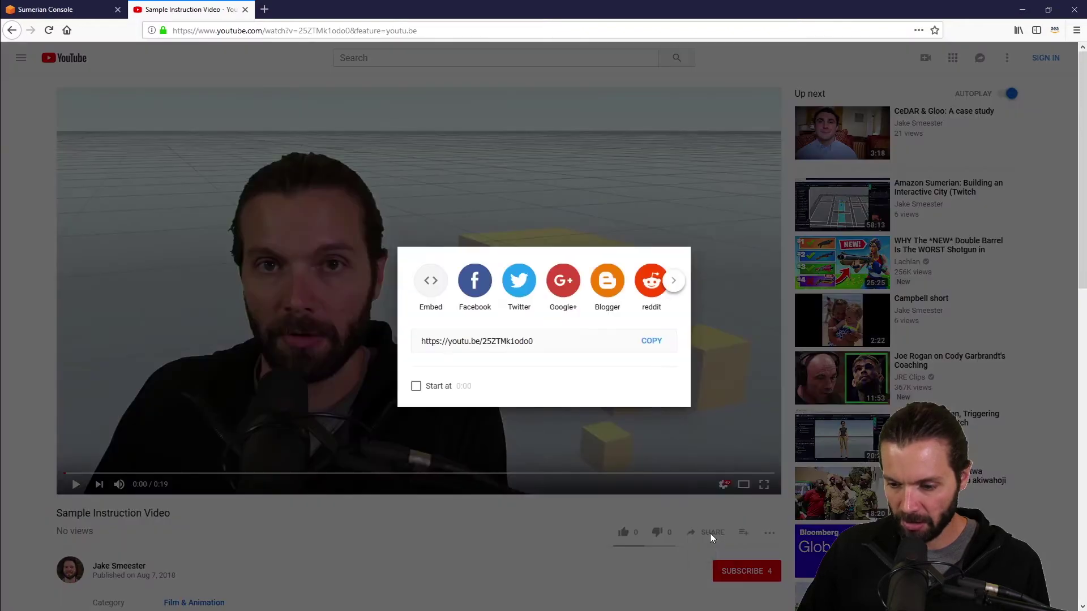
left_click(429, 305)
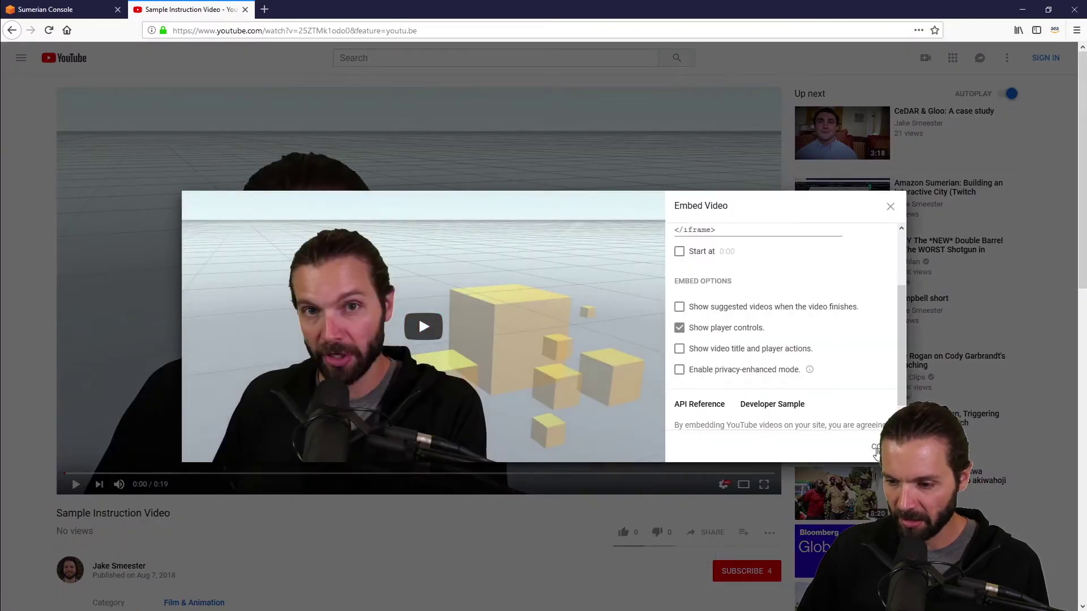
left_click(877, 449)
scroll(760, 341, "up", 2)
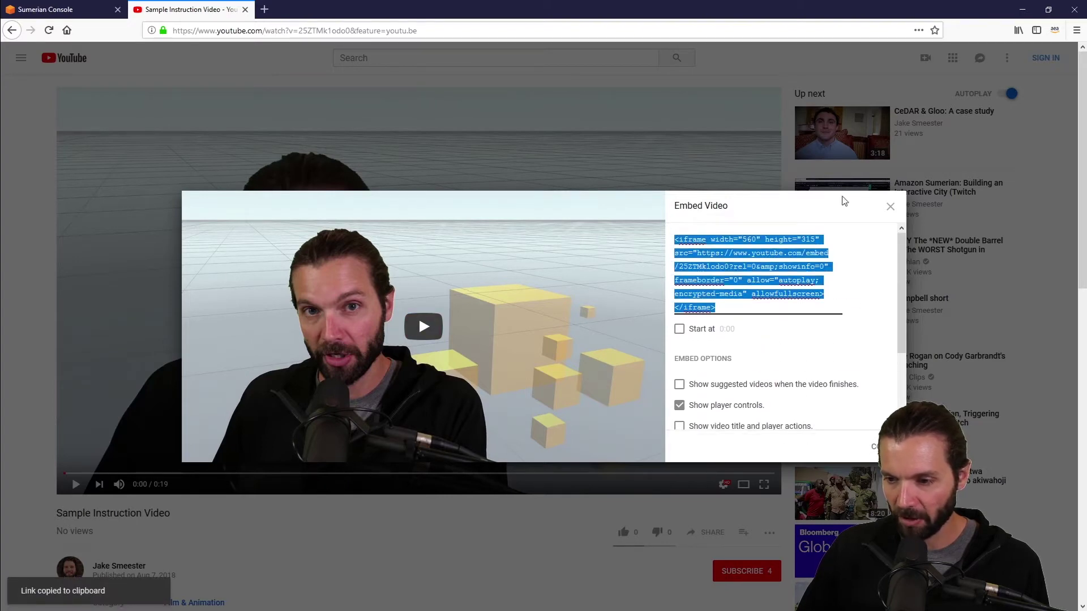
left_click(890, 207)
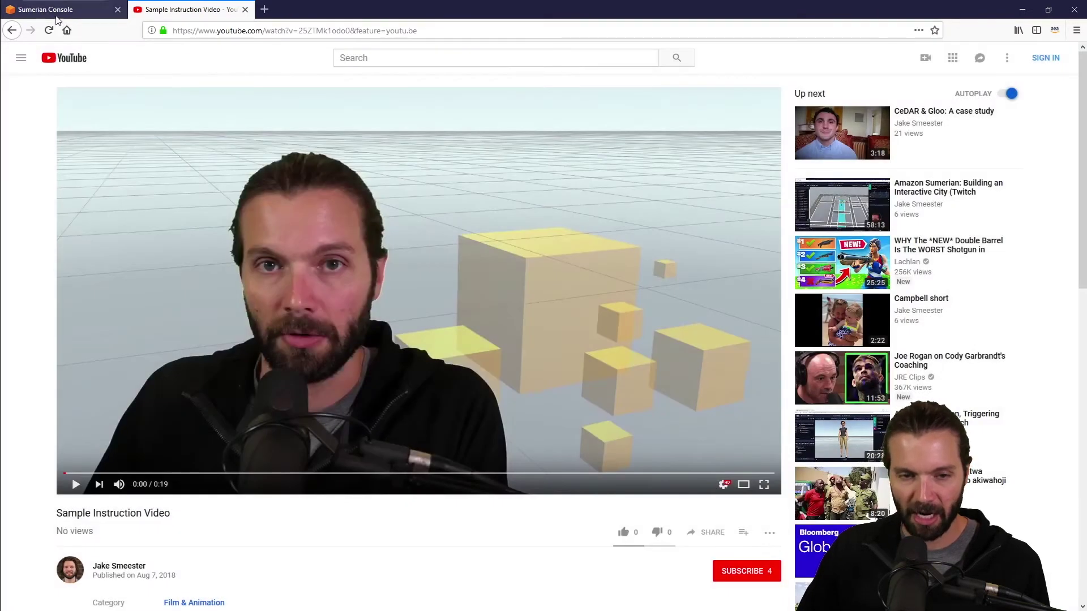
Rename the HTML3D entity to 'Video'
left_click(245, 9)
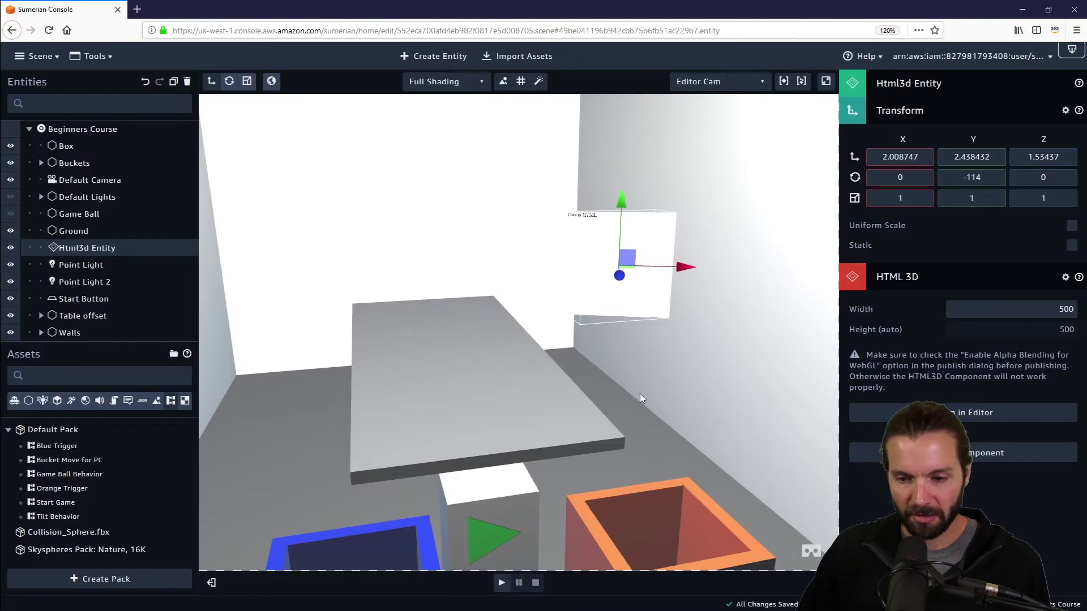
left_click_drag(648, 405, 643, 396)
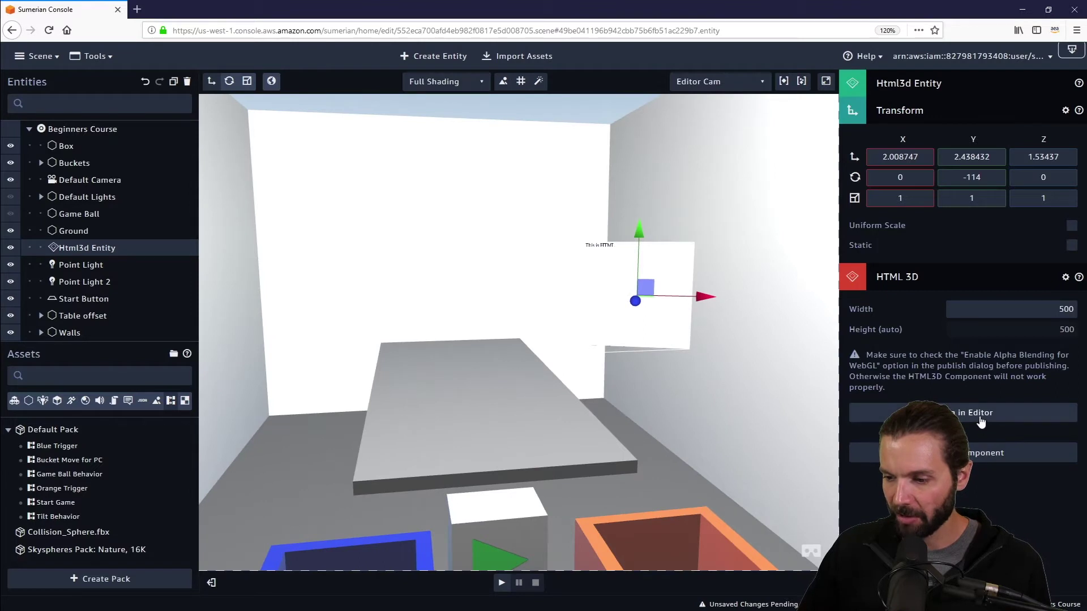
left_click(953, 110)
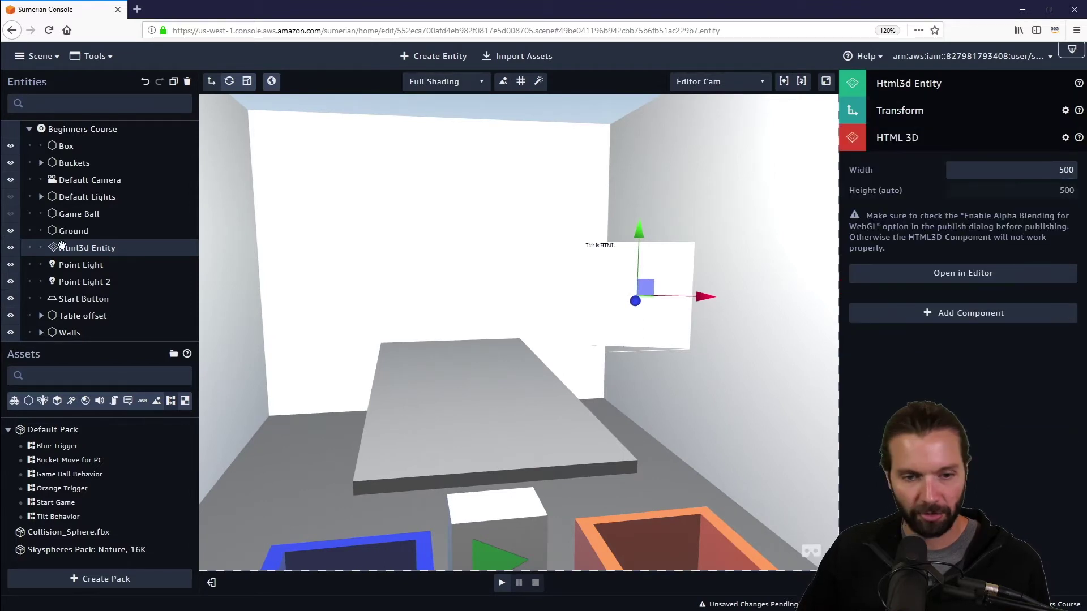
left_click(938, 91)
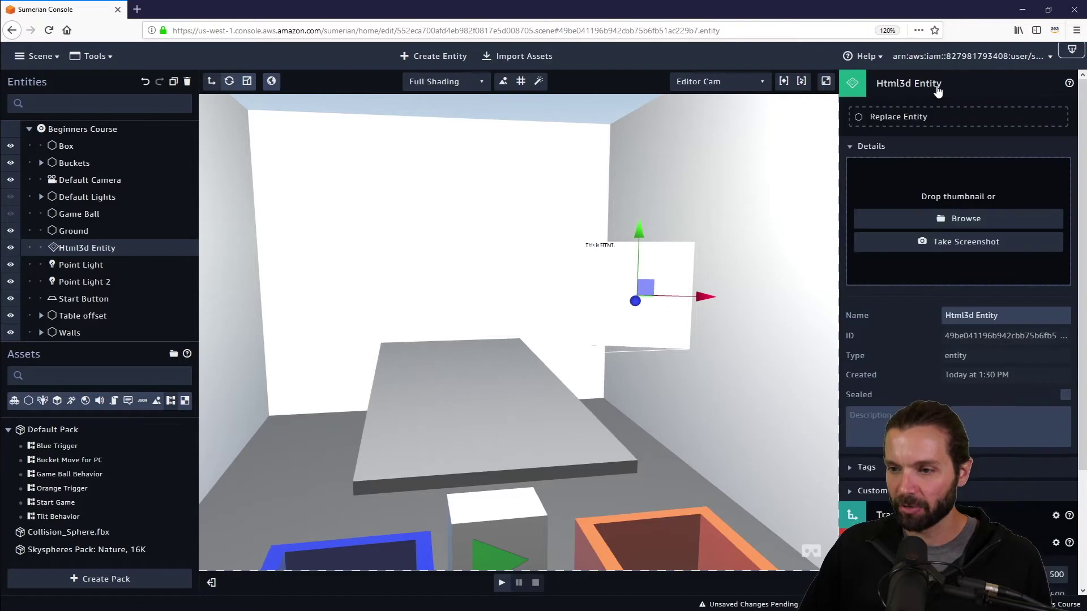
left_click(1005, 316)
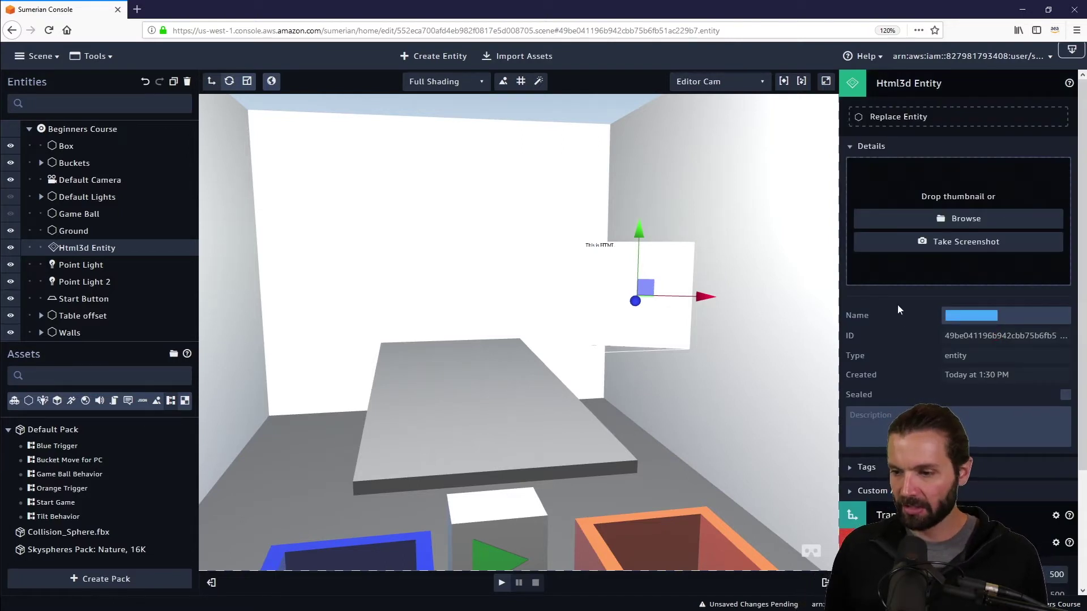
type("Video")
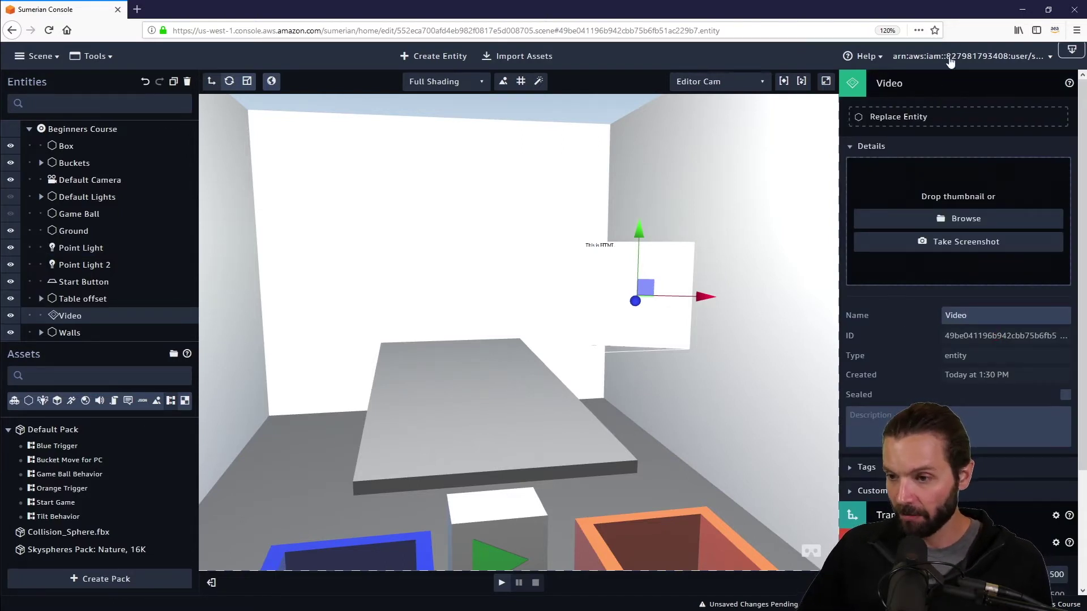
left_click(938, 81)
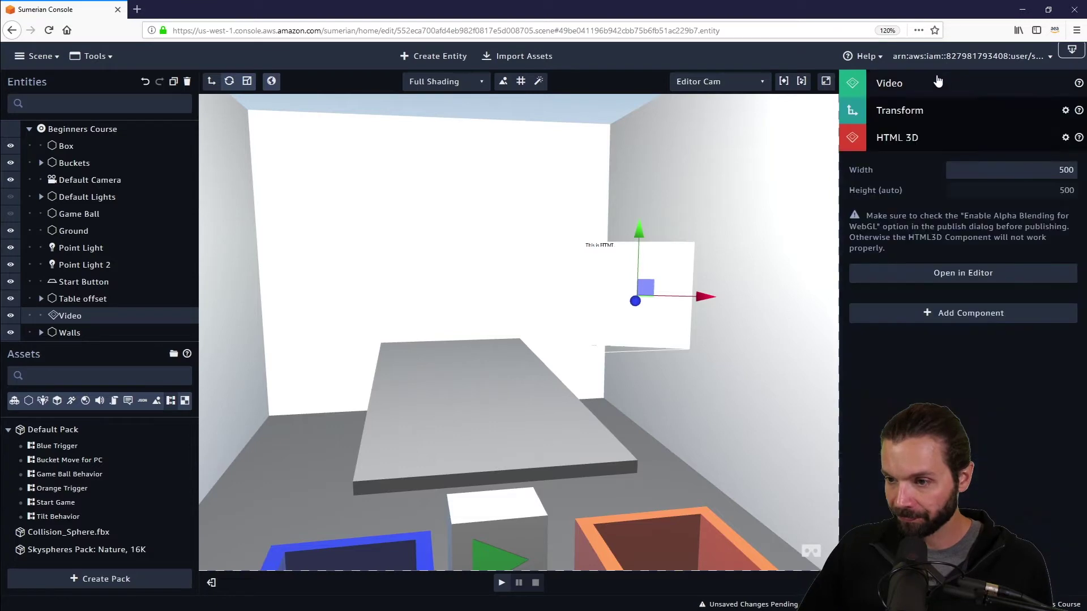
Replace the entity's placeholder HTML with the pasted YouTube iframe embed and save it
left_click(984, 274)
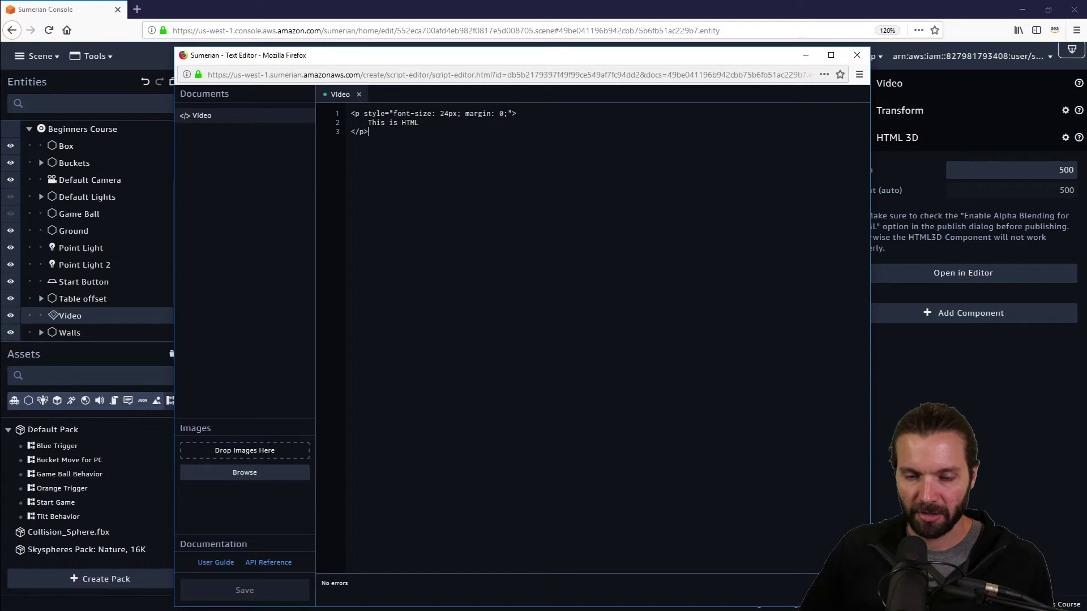
left_click_drag(368, 131, 332, 70)
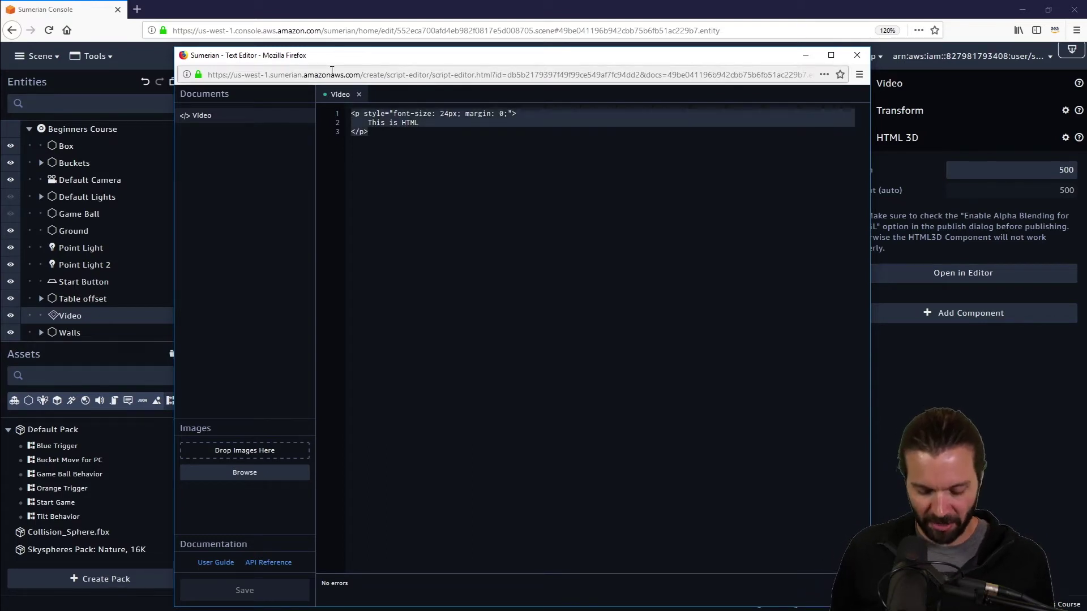
key("ctrl+v")
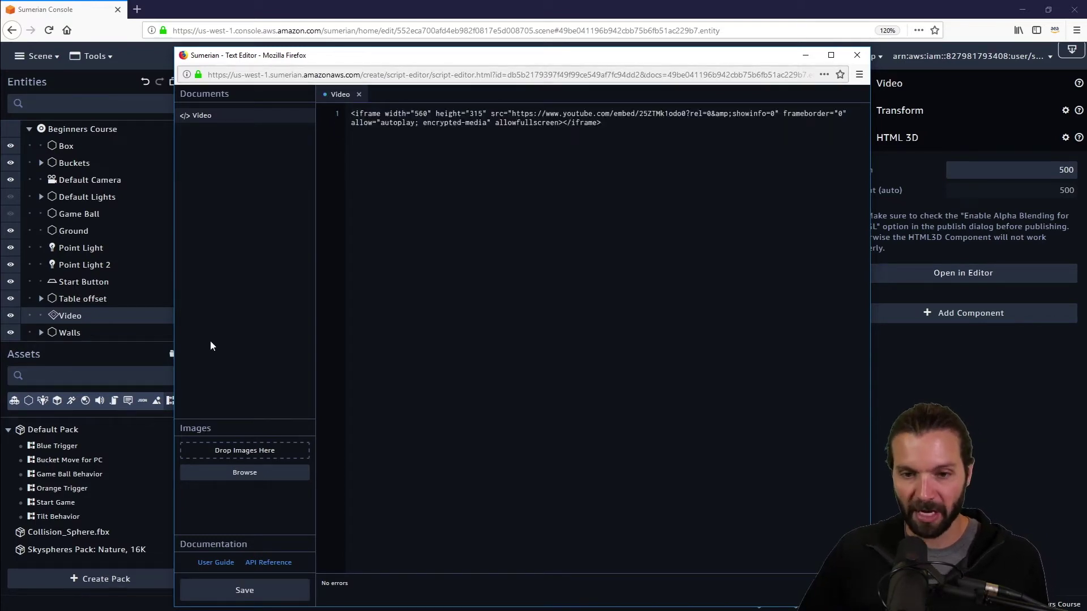
left_click(250, 595)
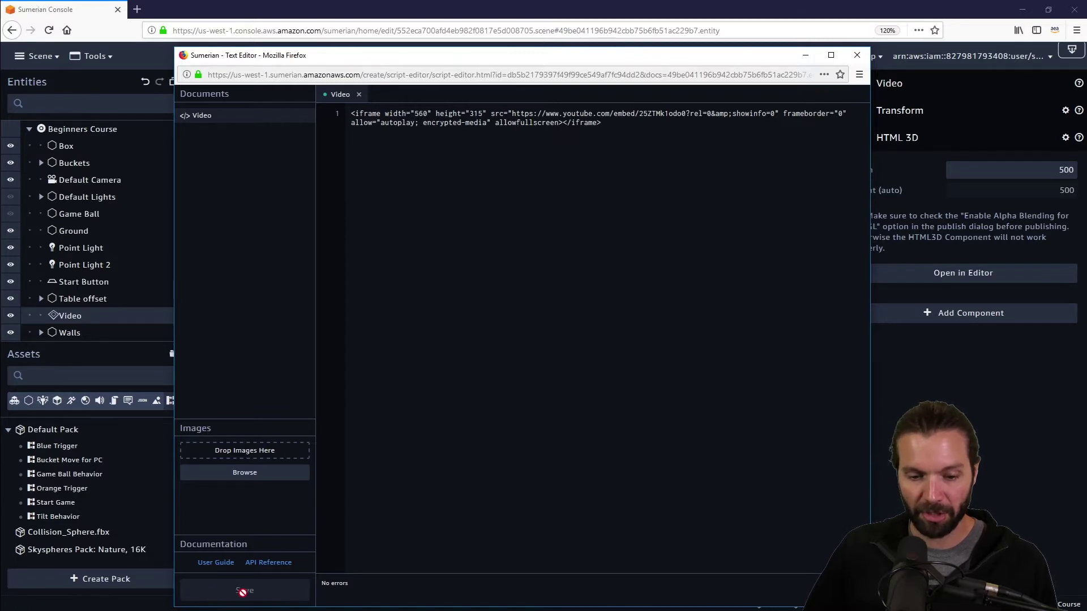
key("ctrl+w")
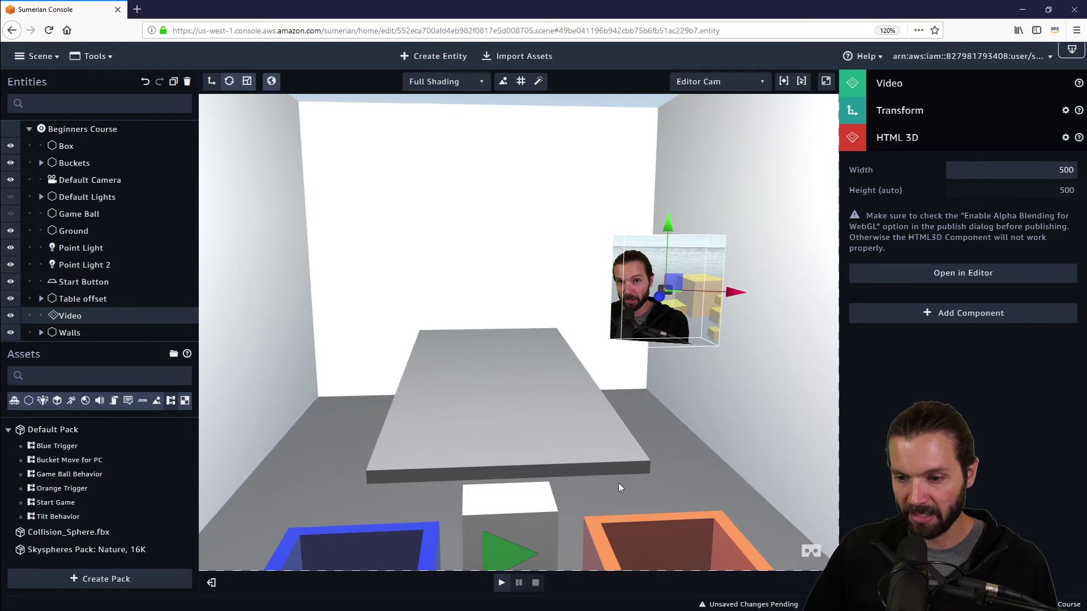
Set the Video panel's X scale to 1.7, keeping Y scale at 1
left_click_drag(619, 483, 640, 478)
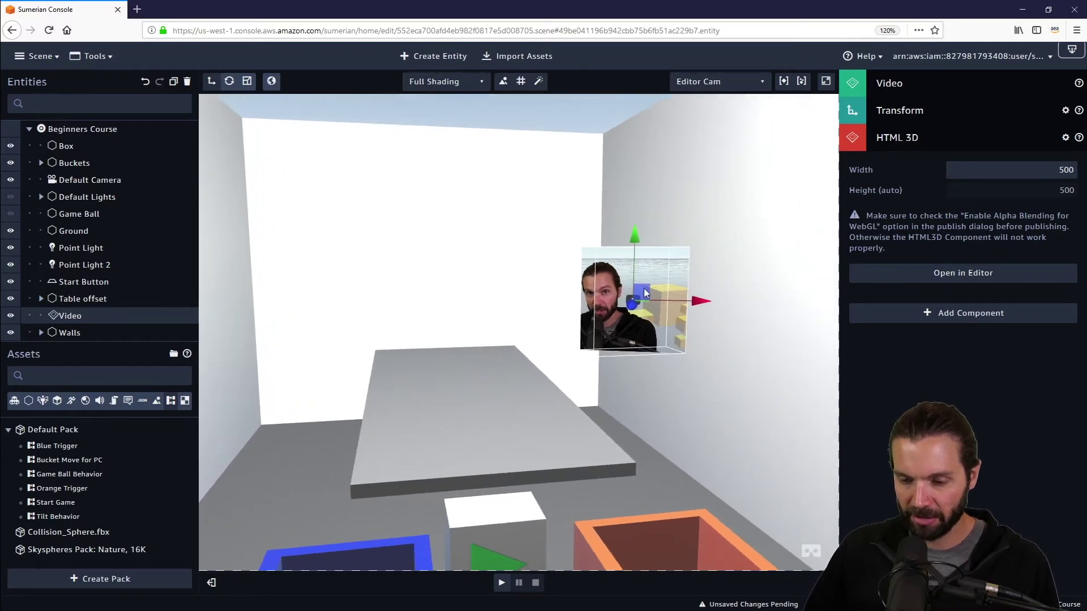
left_click(916, 112)
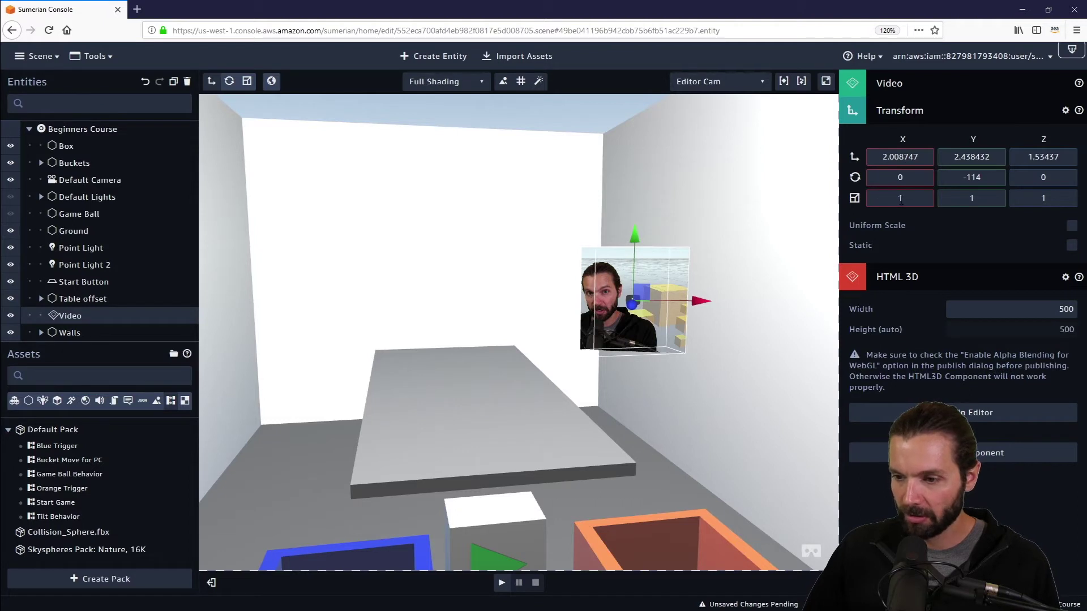
left_click(901, 198)
type(".7")
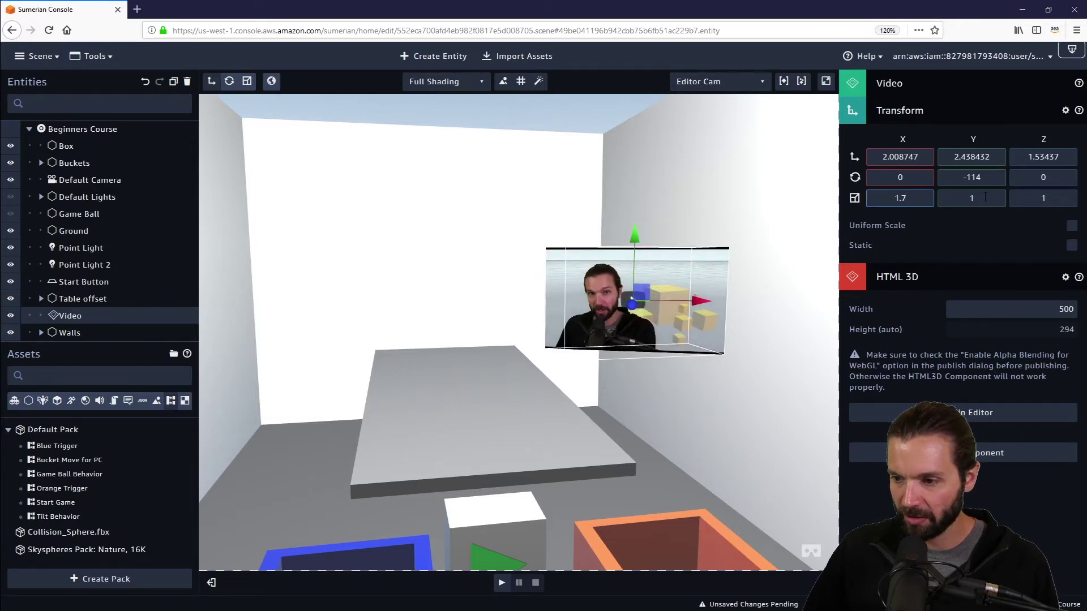
key("BackSpace")
type("0.6")
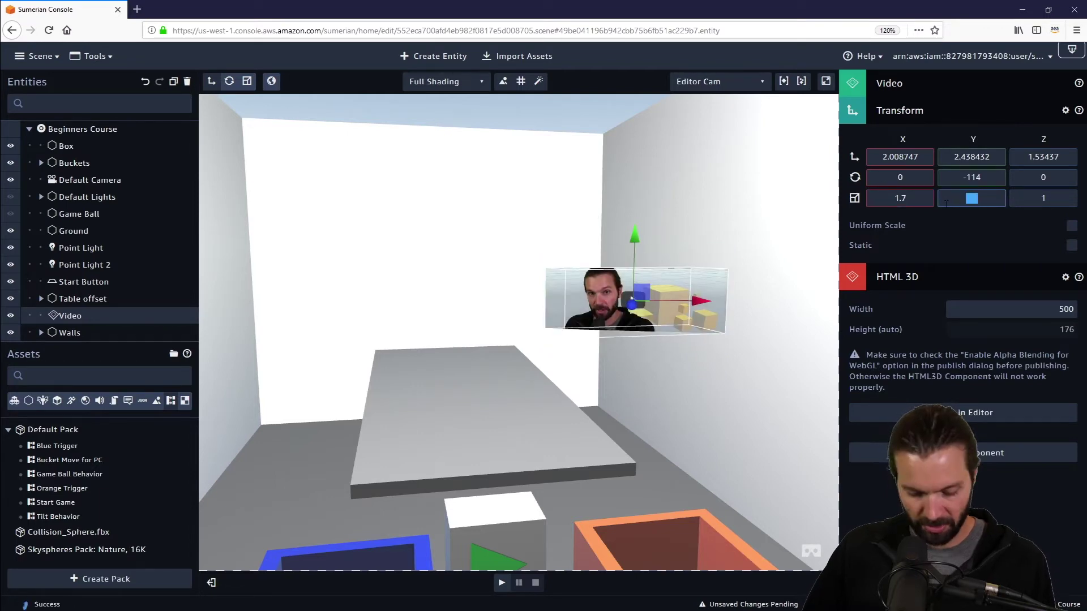
type("1")
Drag the Video panel slightly along its X axis
scroll(674, 390, "up", 3)
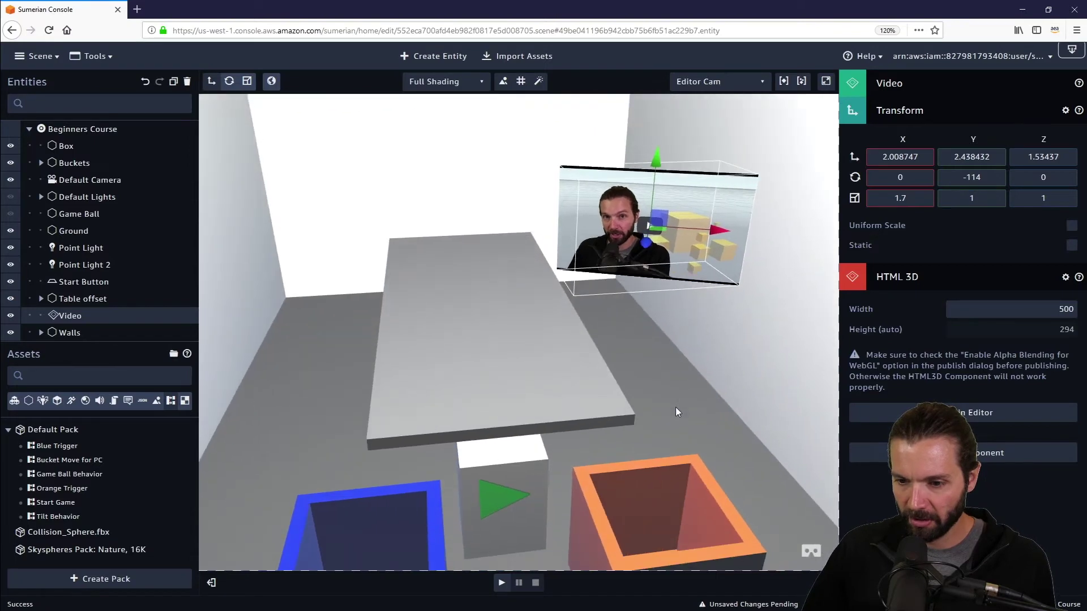
left_click_drag(675, 406, 734, 262)
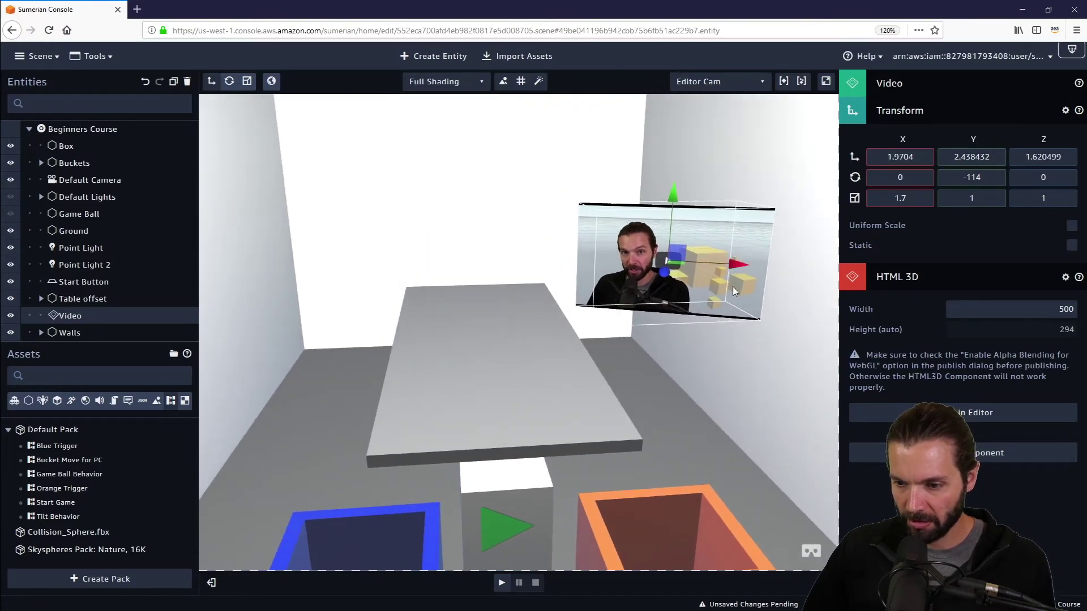
left_click_drag(725, 324, 532, 560)
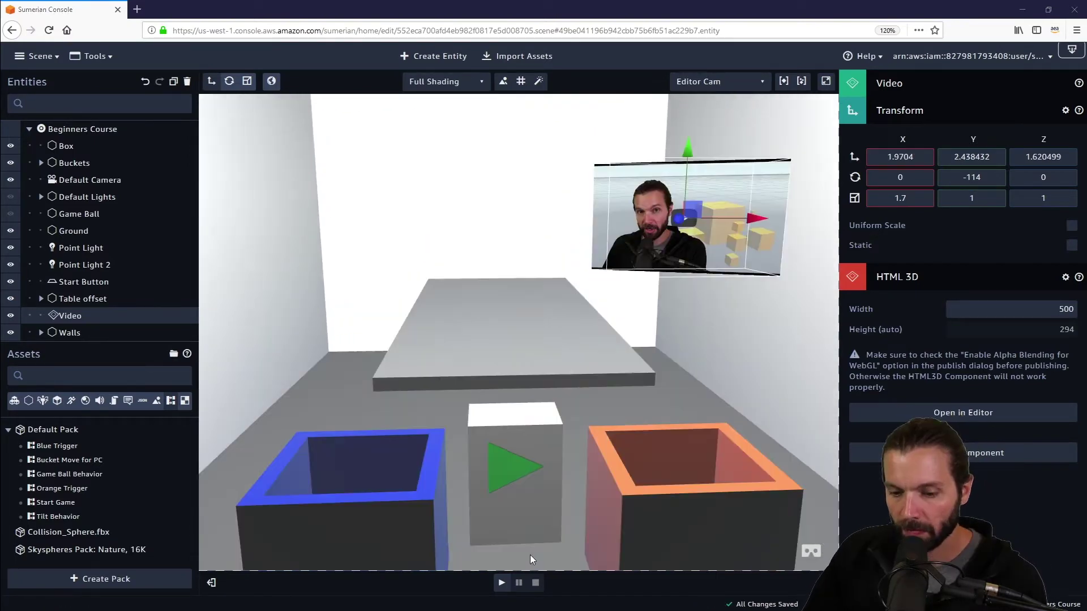
Play the scene and start the embedded YouTube video on the Video panel
left_click(501, 584)
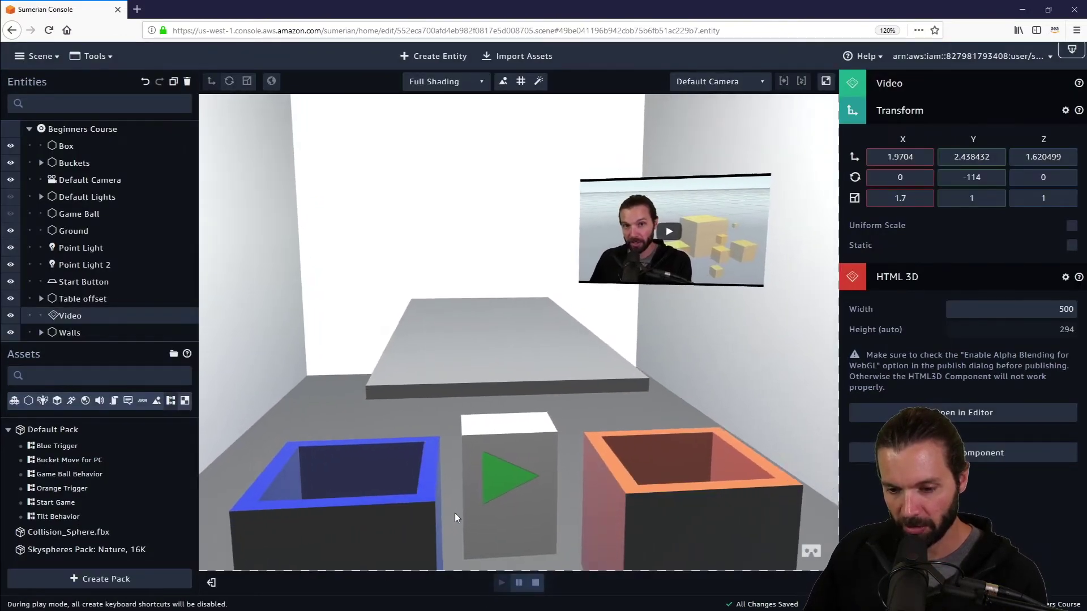
left_click(668, 233)
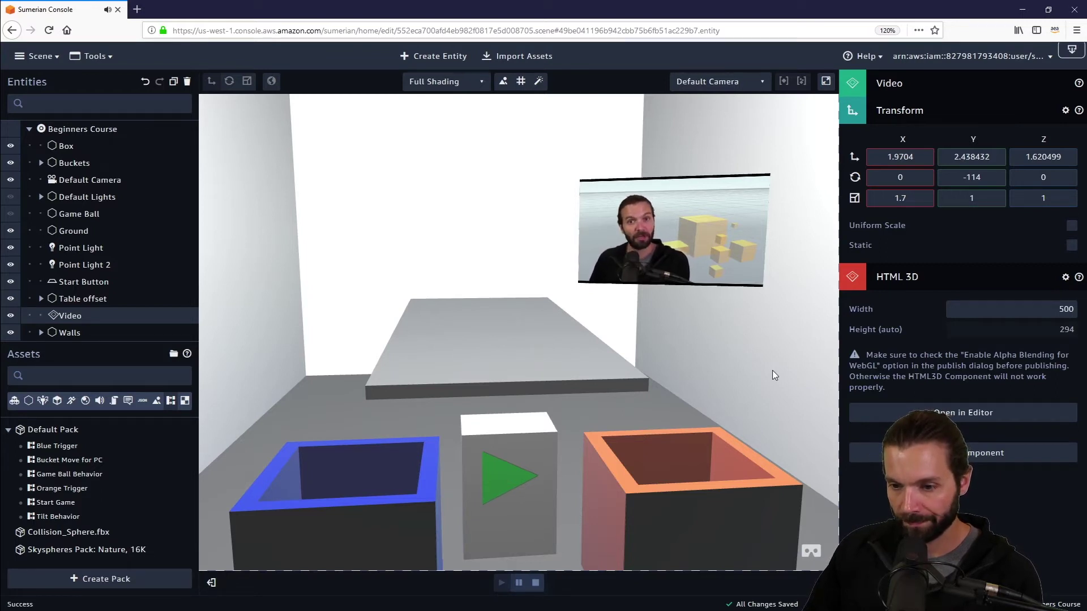
Stop the playing scene to return to the editor
left_click(535, 586)
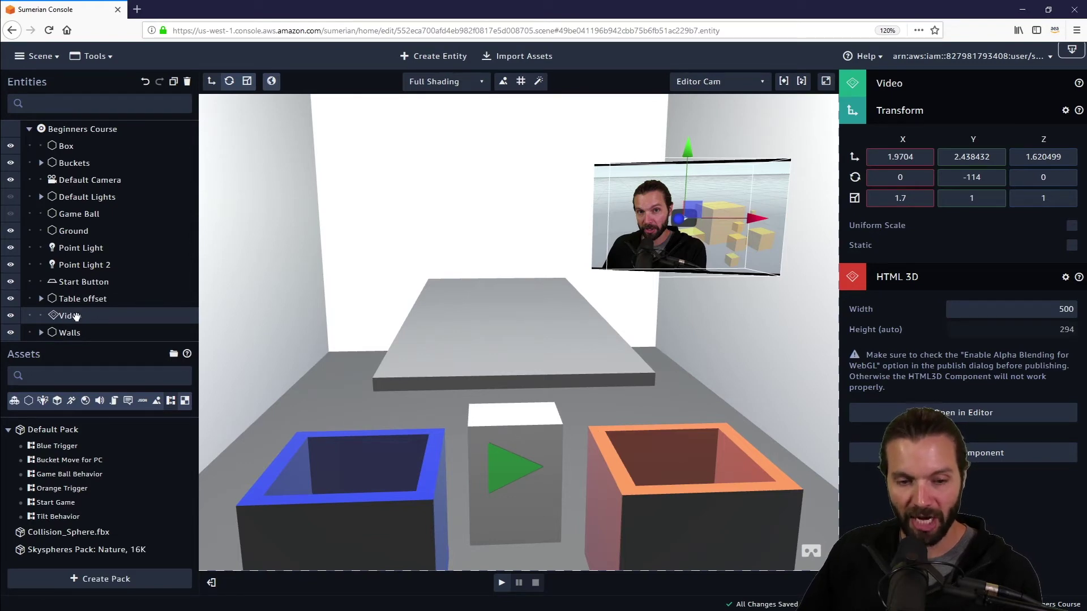
left_click(979, 413)
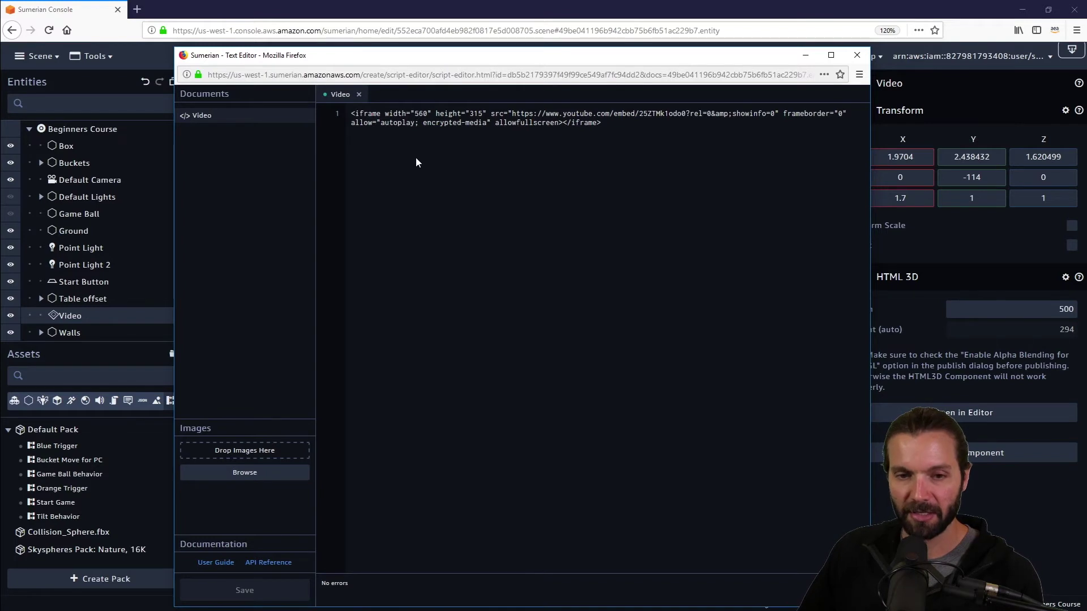
key("ctrl+a")
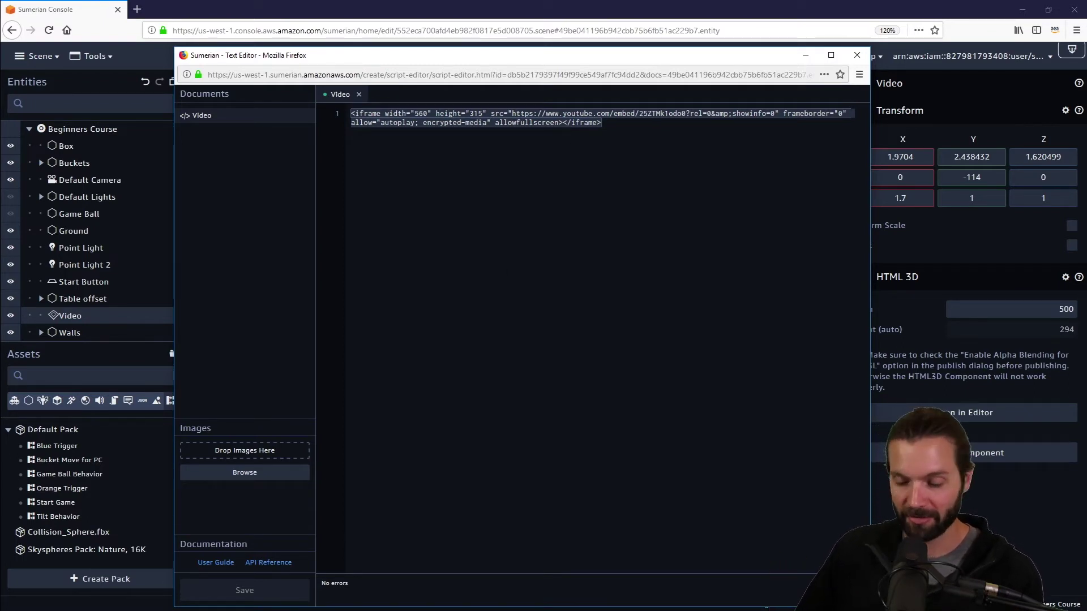
key("alt+Tab")
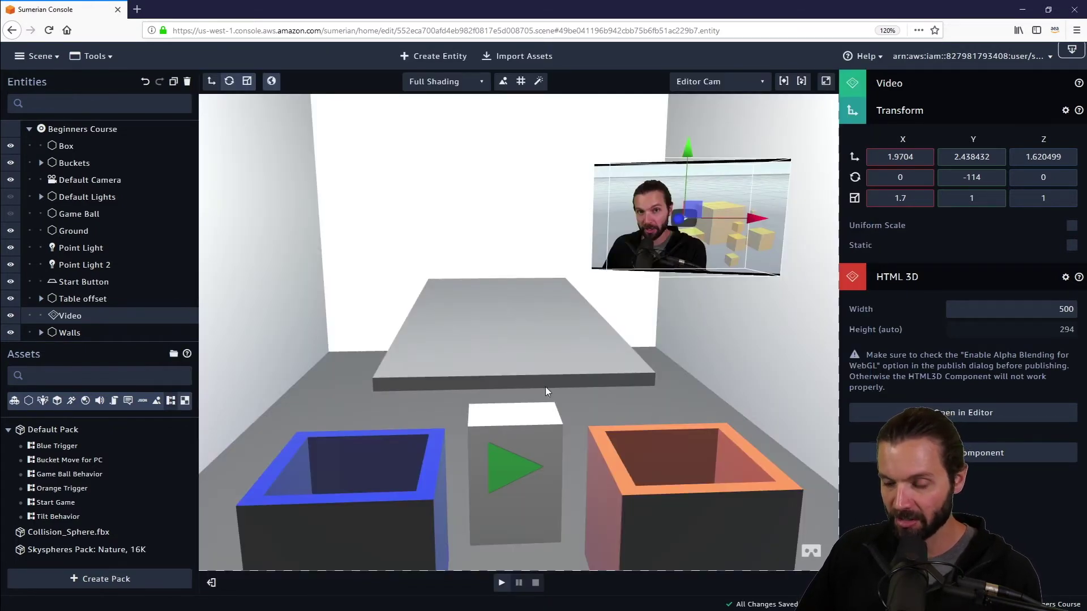
left_click_drag(661, 337, 679, 333)
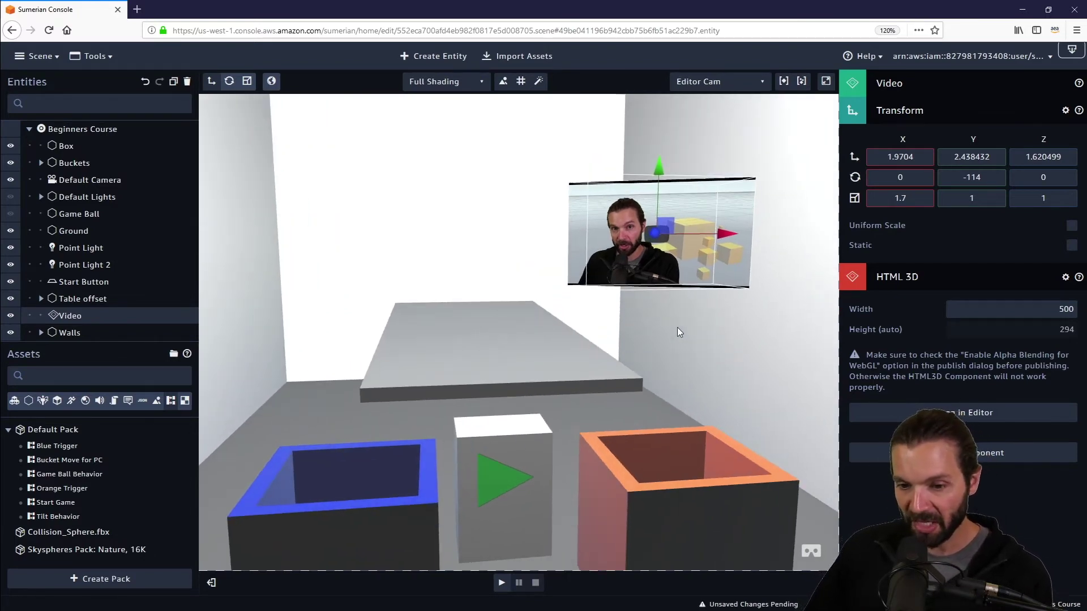
left_click_drag(731, 375, 712, 386)
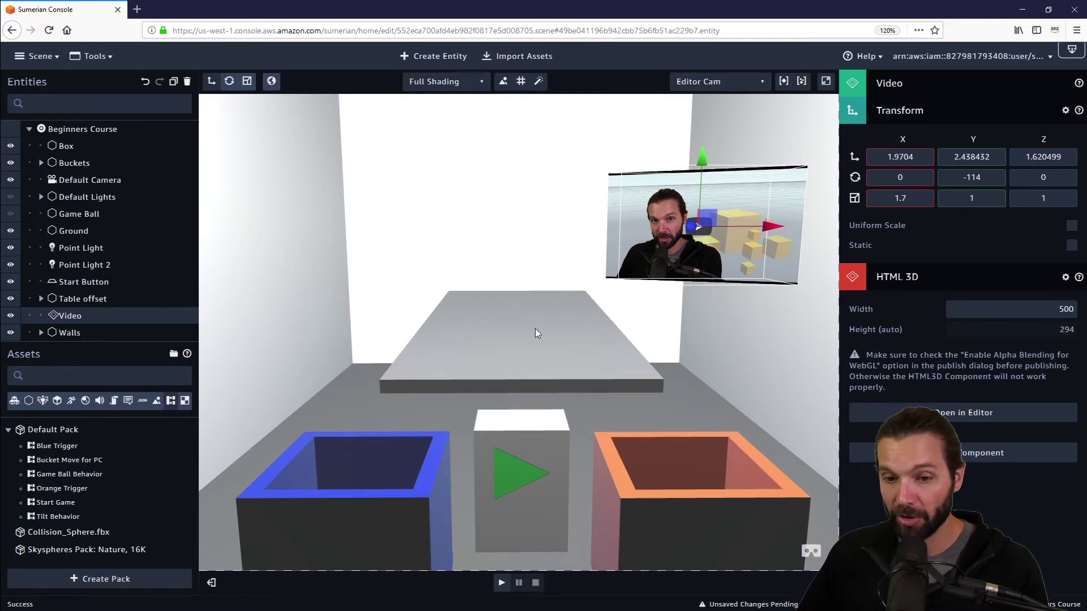
scroll(536, 327, "down", 2)
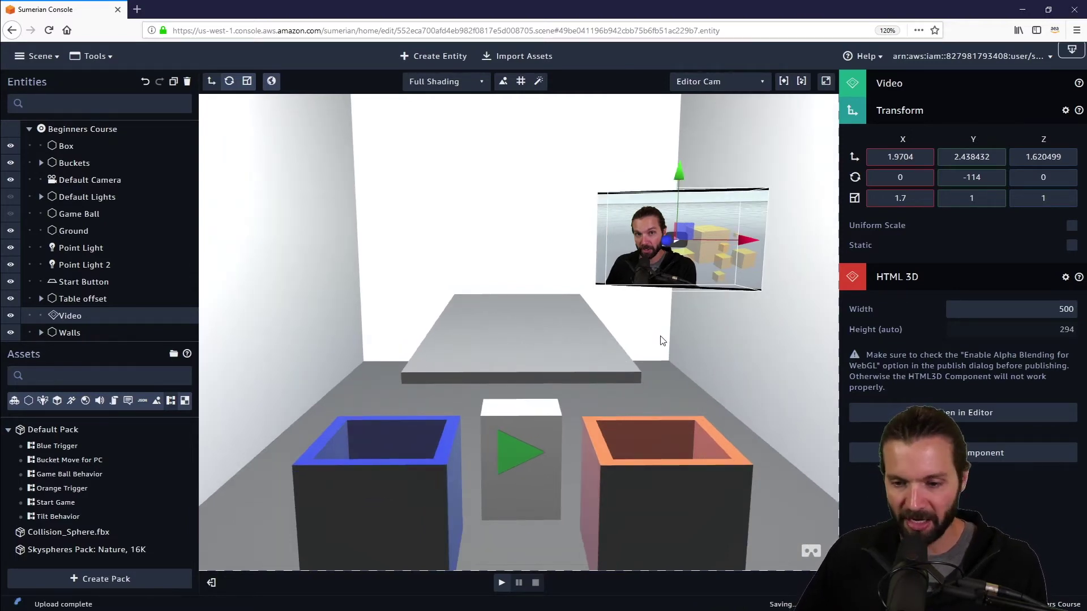
middle_click_drag(663, 340, 664, 378)
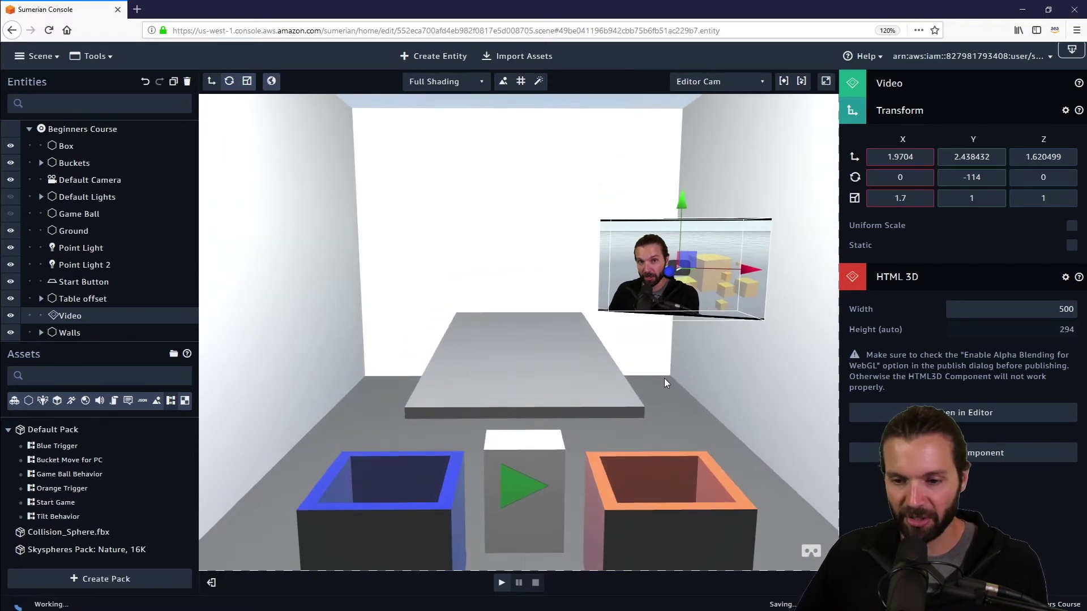
Add a cylinder entity and set its position to 4, 4, 0
left_click(433, 57)
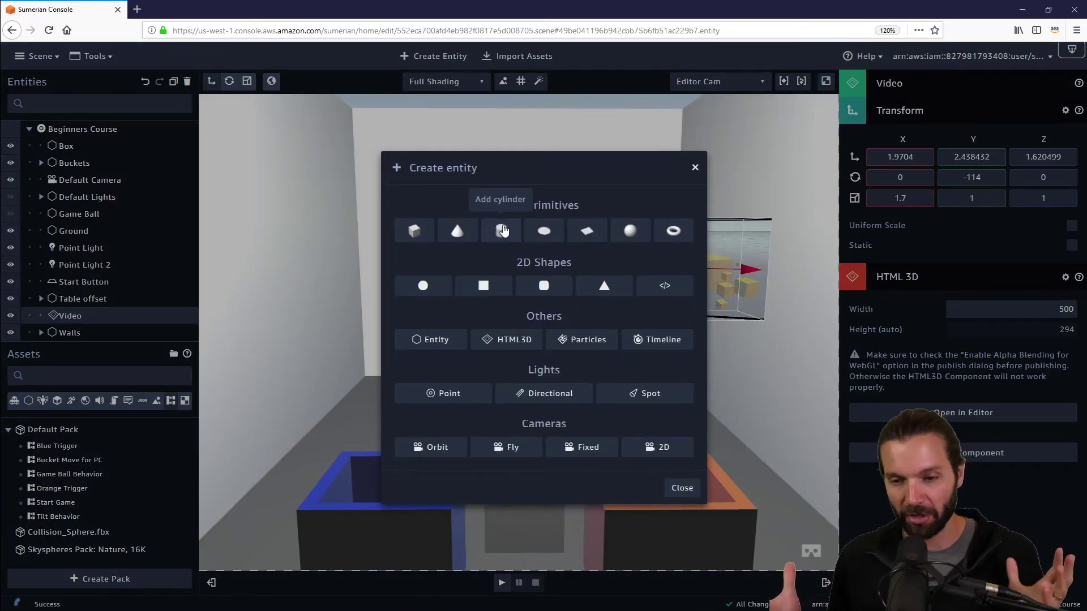
left_click(502, 231)
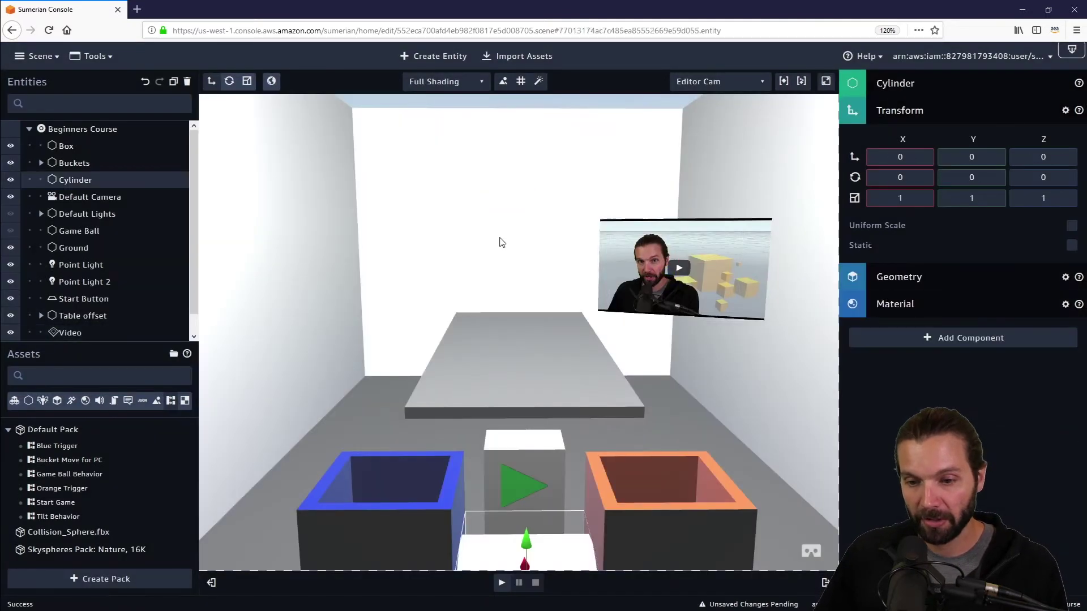
scroll(470, 368, "down", 3)
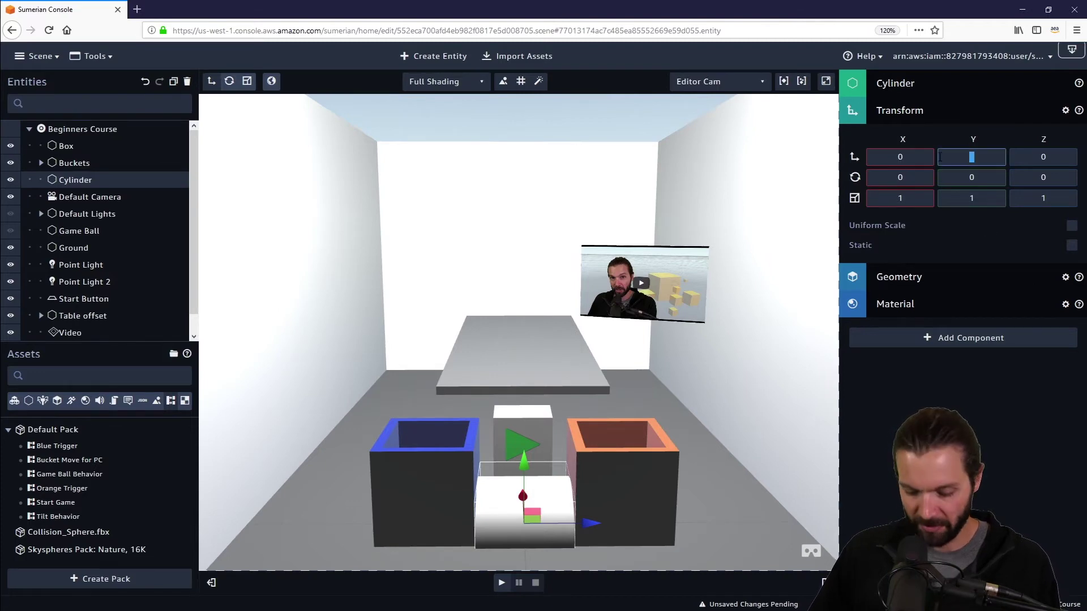
type("4")
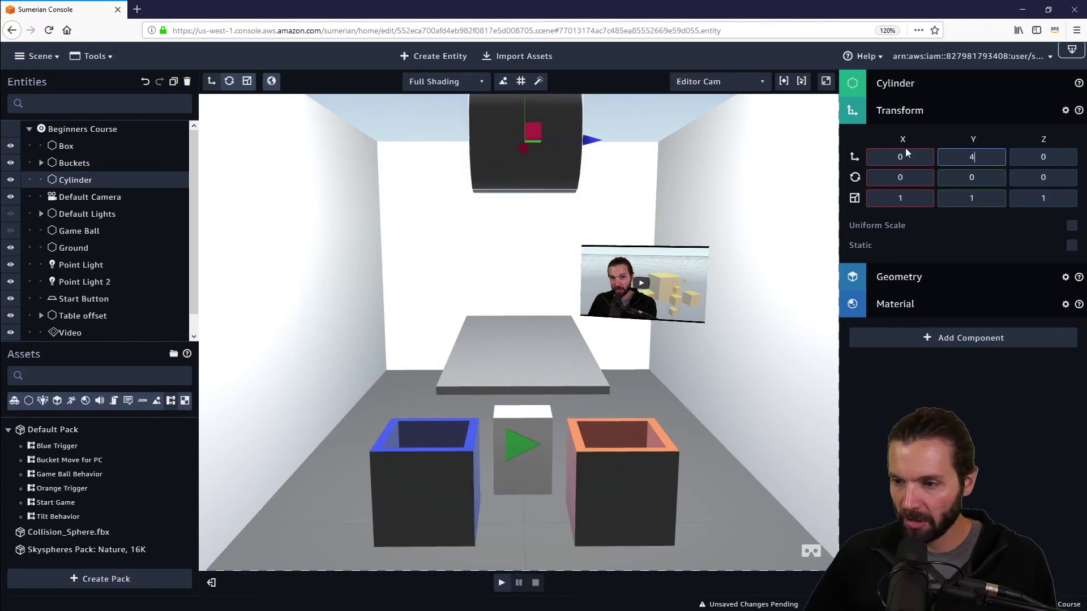
type("4")
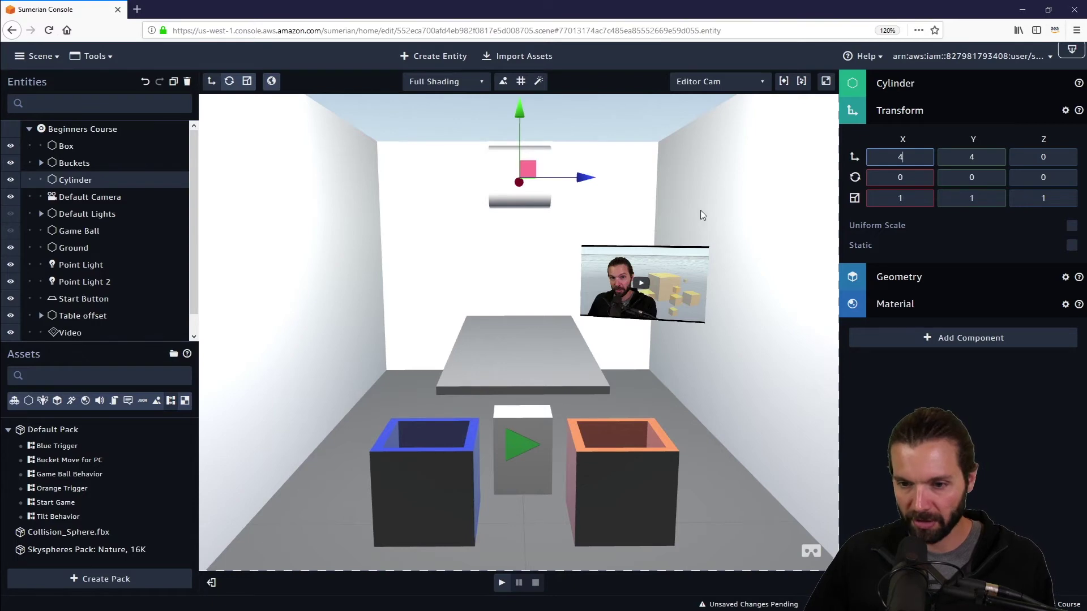
left_click_drag(701, 210, 676, 212)
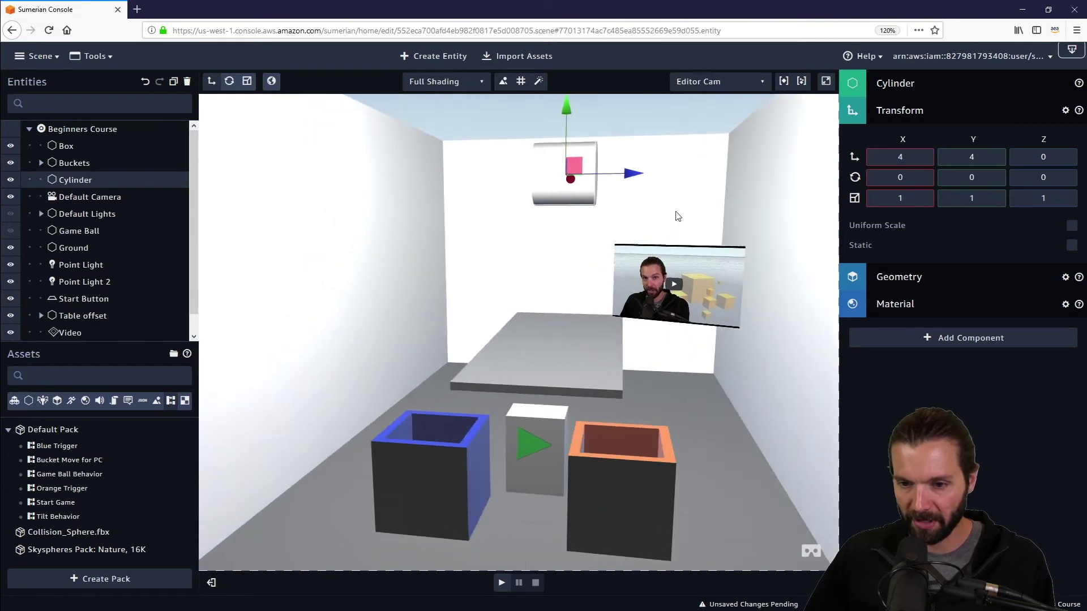
Rotate the cylinder -90° about X and expand its Material settings
left_click(229, 83)
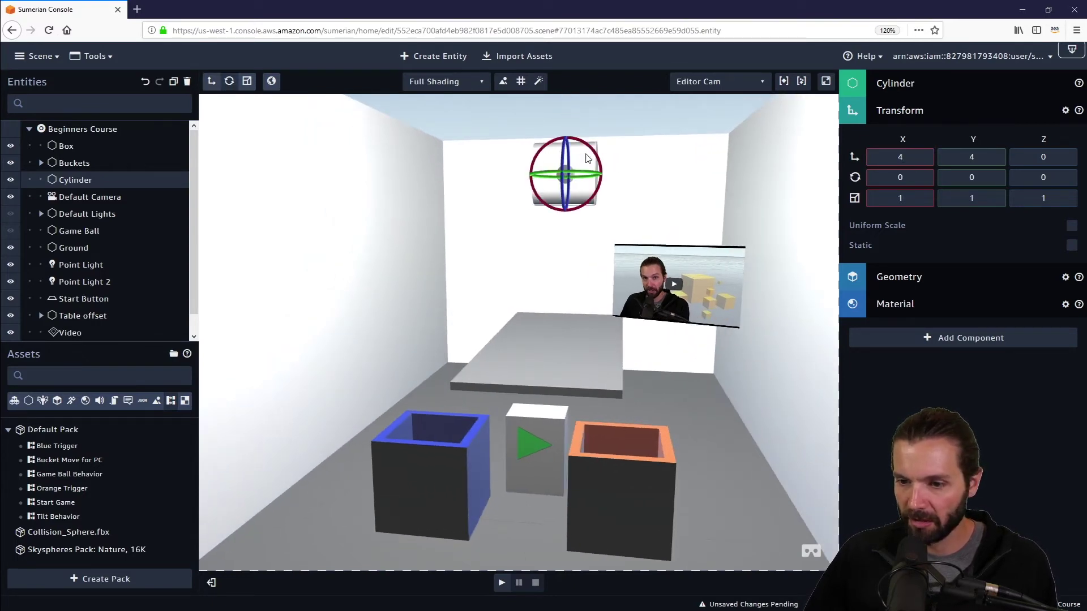
left_click_drag(592, 150, 669, 250)
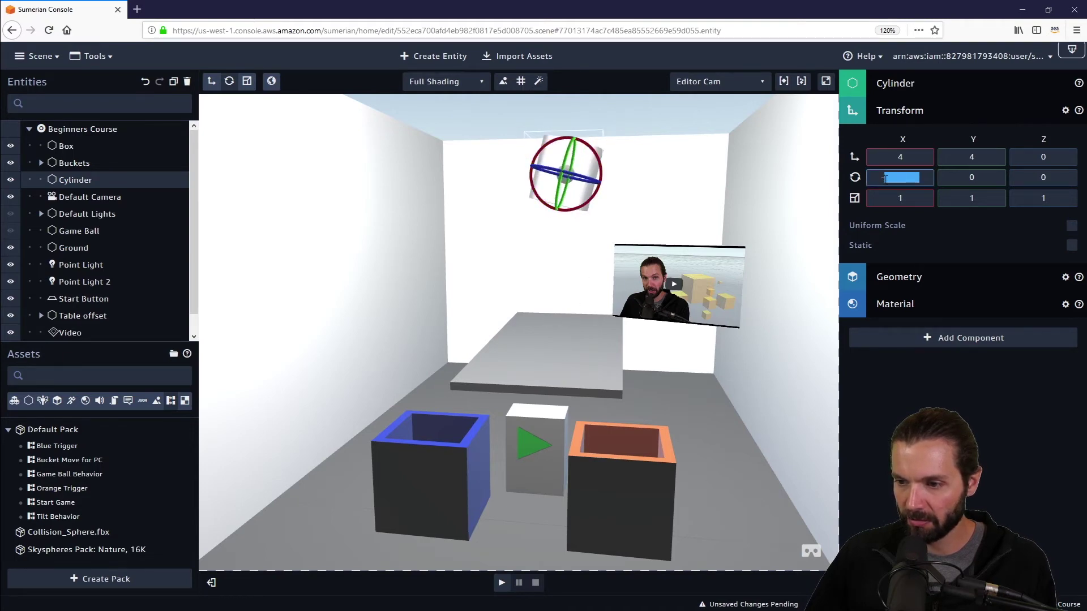
type("-90")
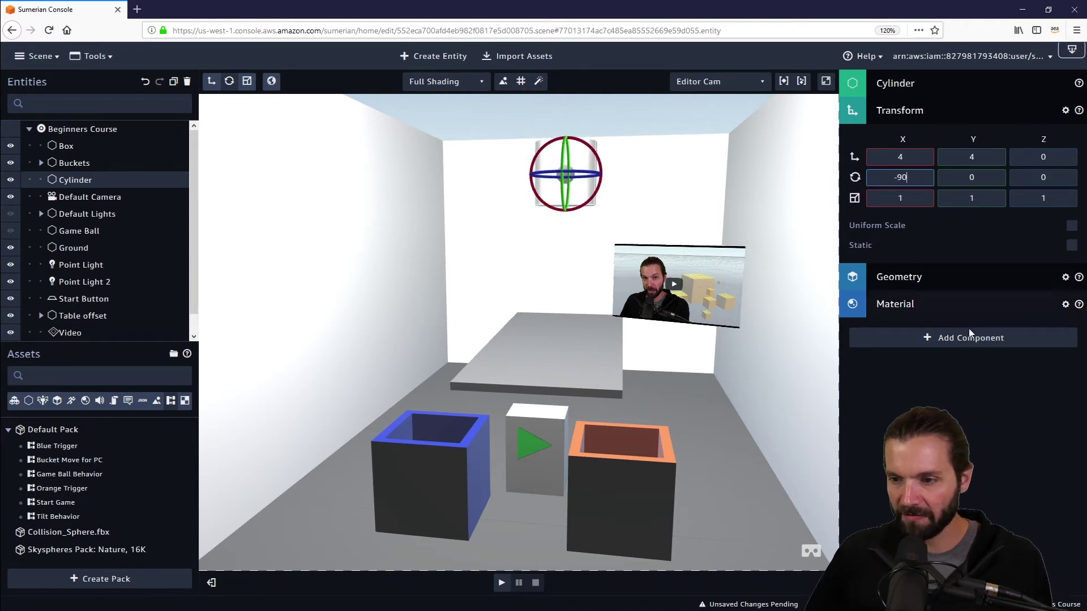
left_click(957, 311)
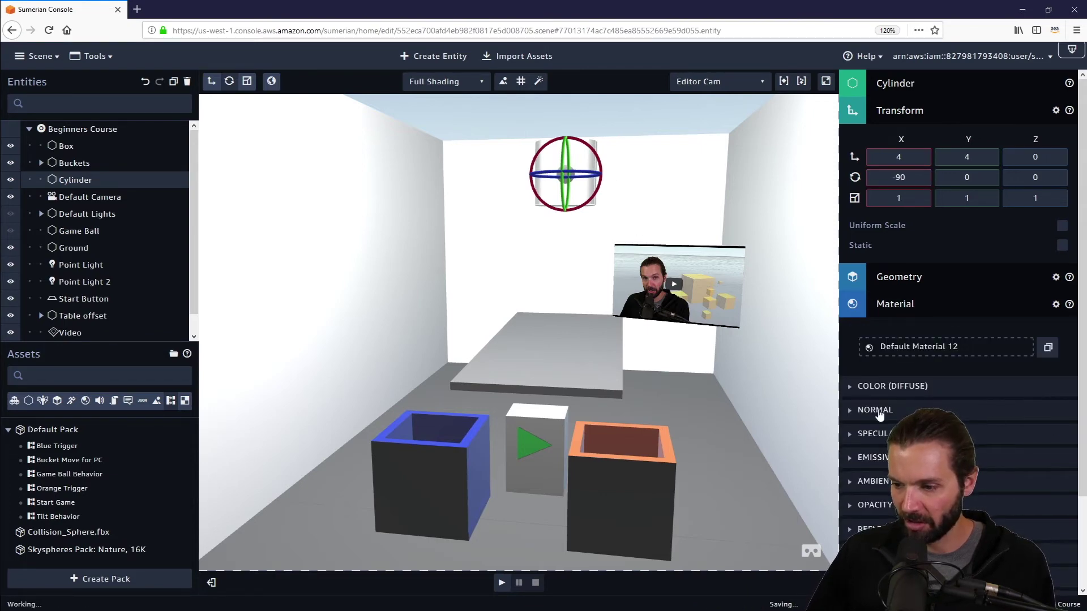
Set the cylinder's Color (Diffuse) to black 000000
left_click(858, 388)
scroll(905, 368, "down", 3)
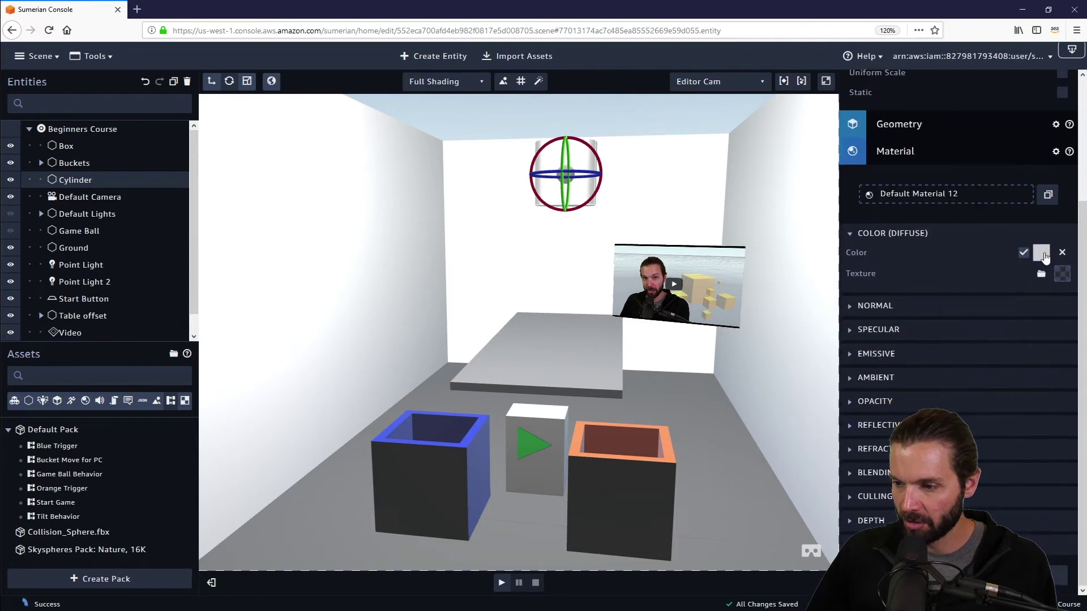
left_click(1041, 253)
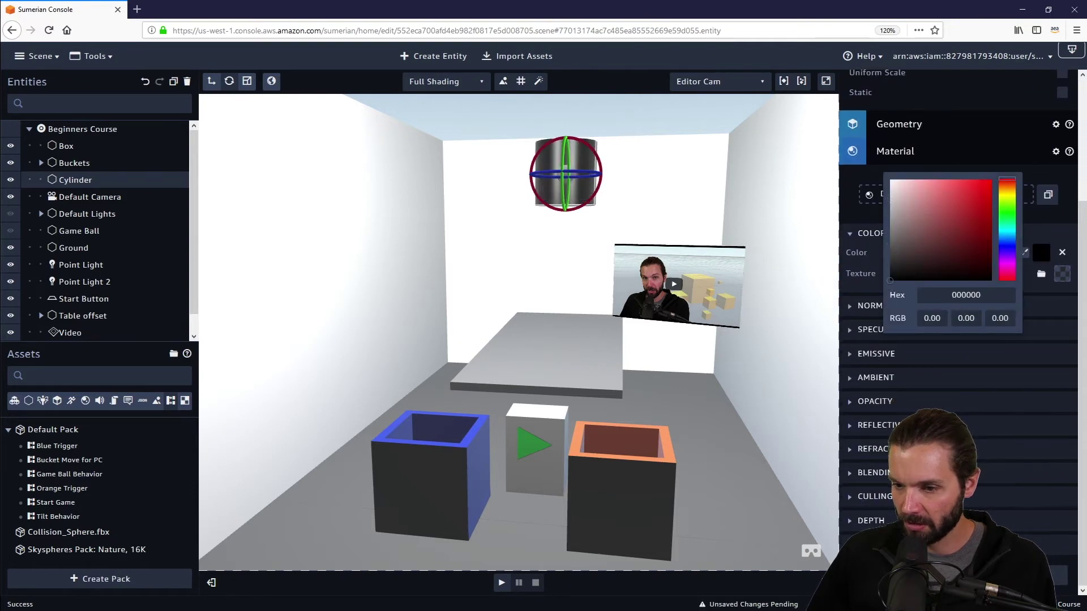
left_click(628, 205)
left_click(694, 198)
left_click_drag(696, 196, 592, 525)
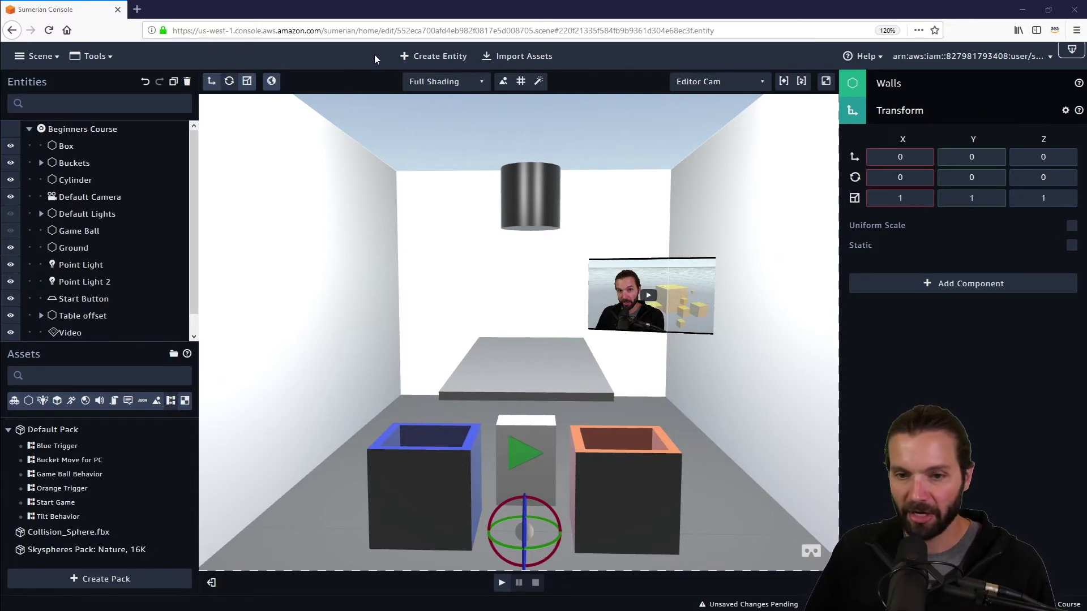
Add a new HTML3D entity, save the scene, and drag it up toward the cylinder
left_click(420, 58)
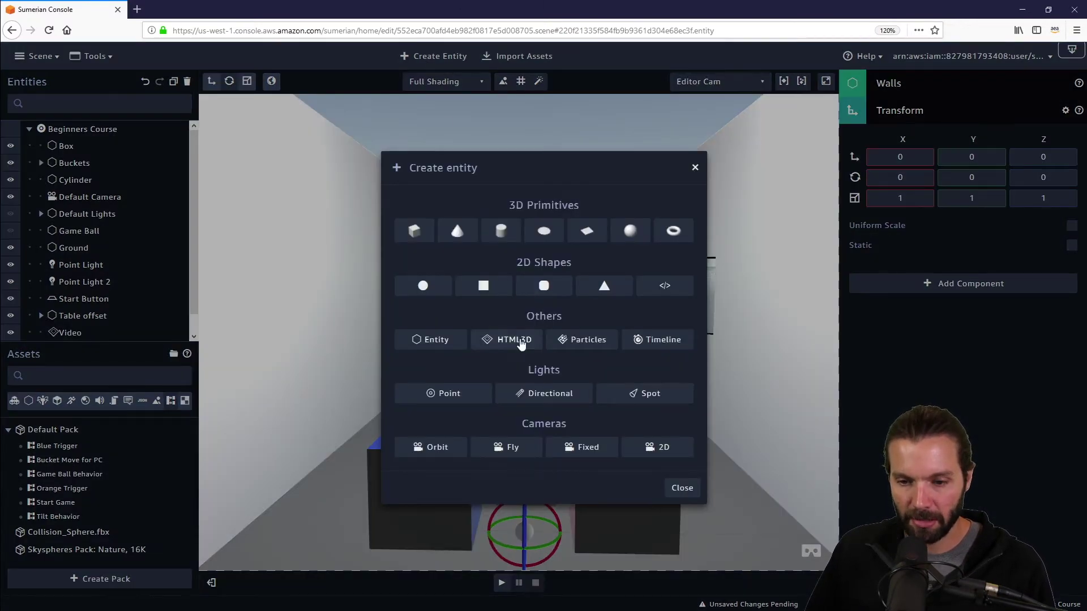
left_click(516, 338)
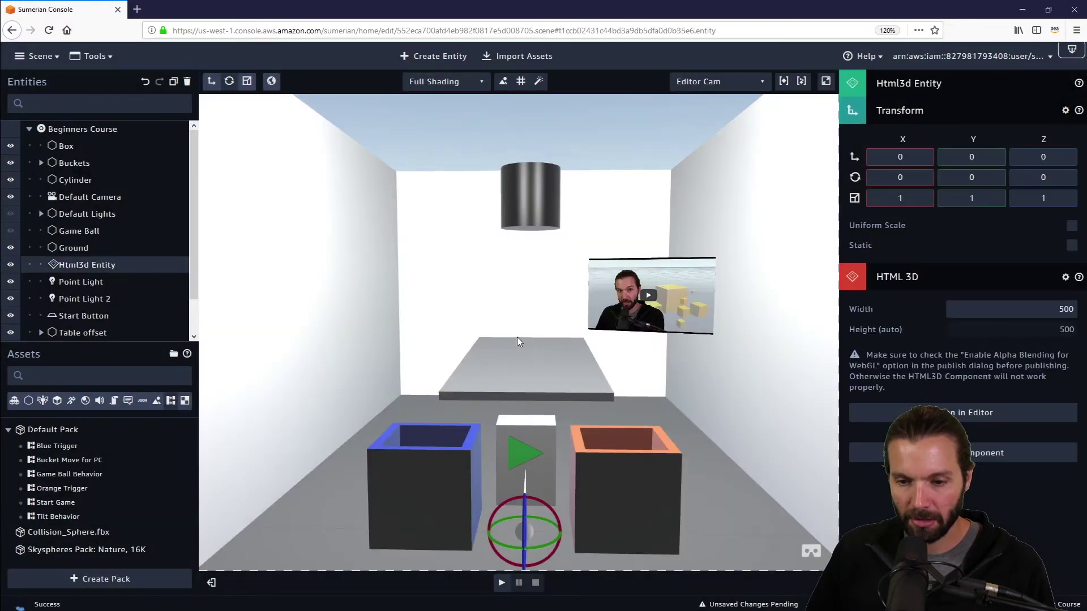
left_click(211, 83)
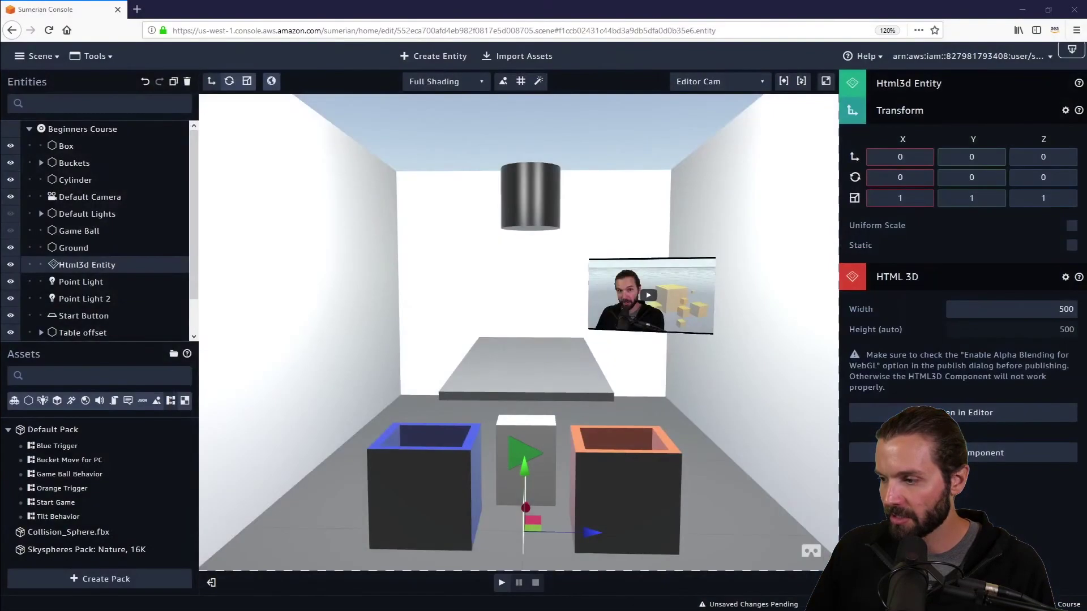
key("ctrl+s")
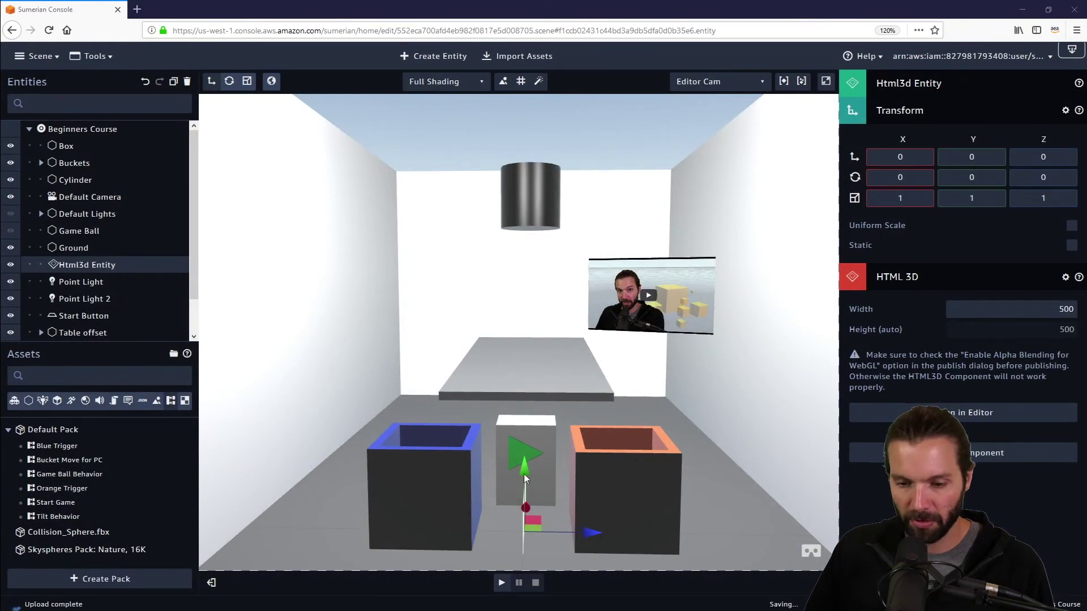
left_click_drag(528, 467, 508, 194)
left_click_drag(498, 303, 481, 278)
left_click_drag(543, 211, 606, 191)
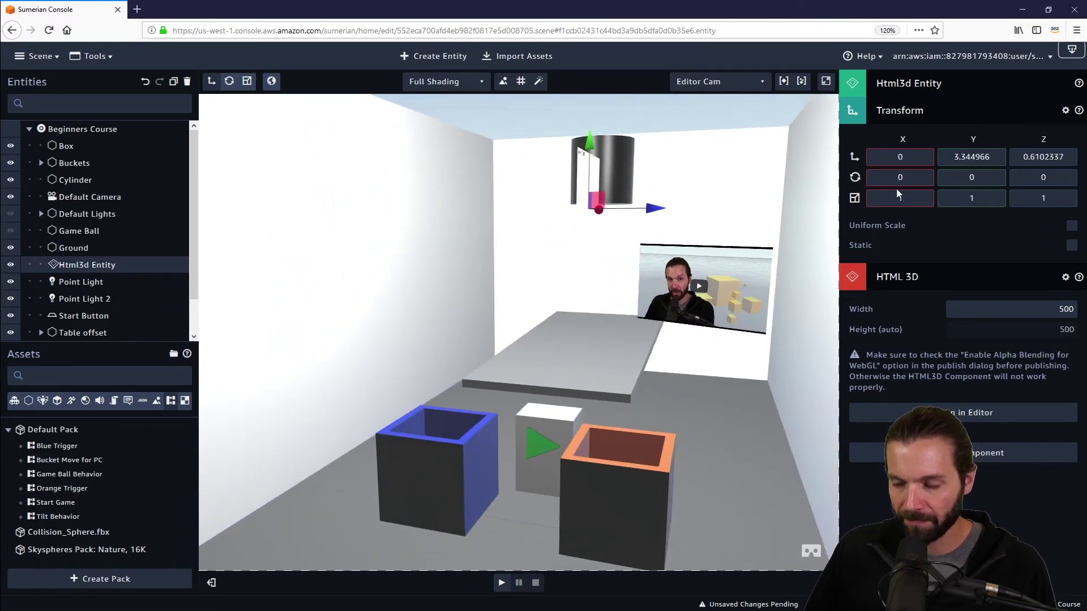
Set the HTML3D entity's position to X 3.3, Y 4 and rotation Y to -90
left_click(916, 159)
type("3.3")
key("Tab")
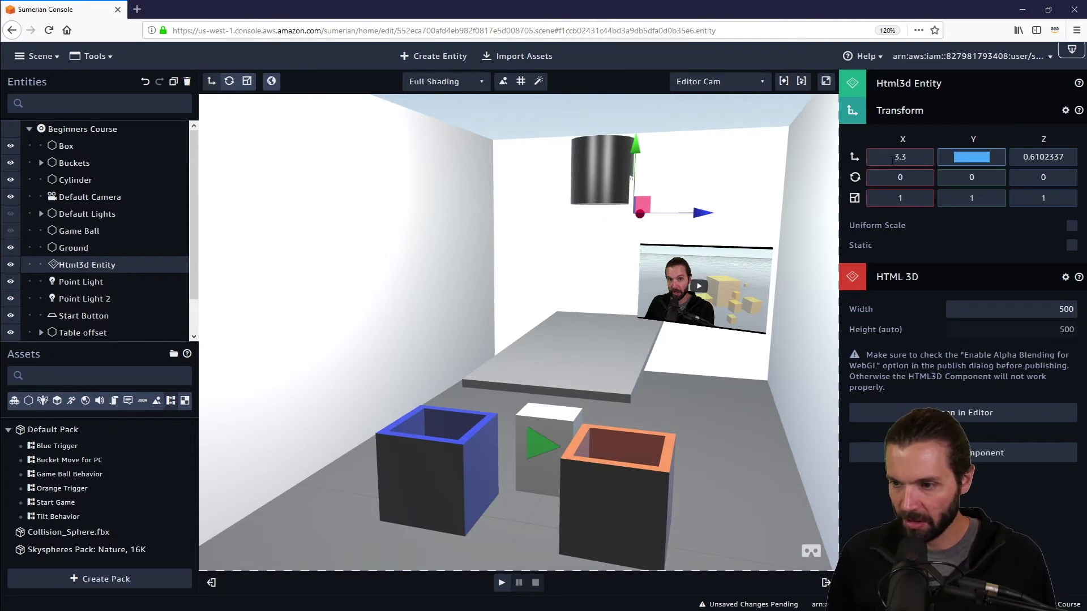
type("4")
key("Tab")
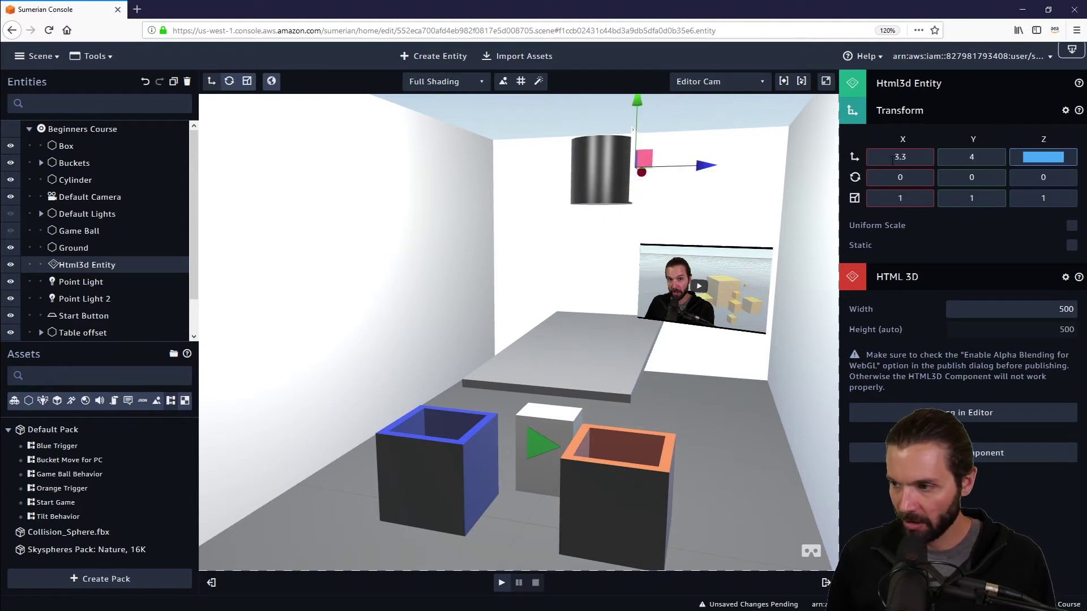
key("Tab")
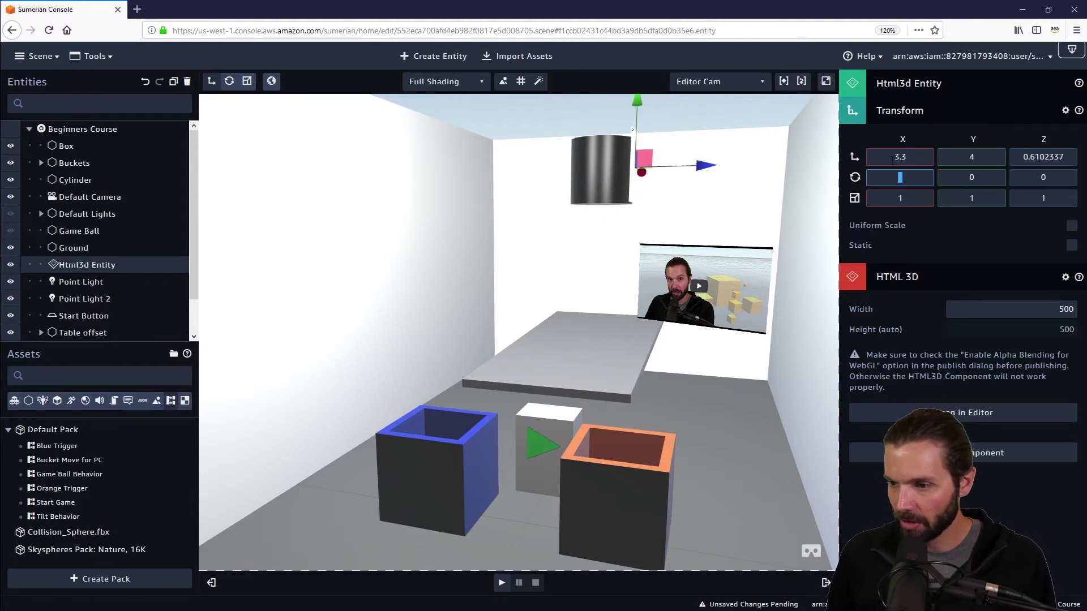
key("Tab")
type("-90")
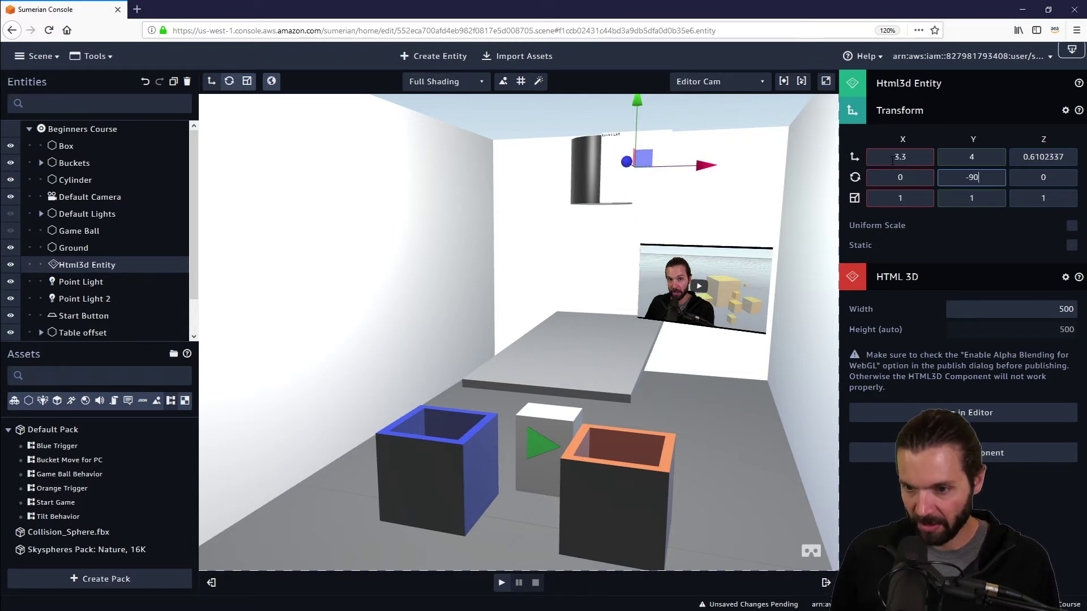
key("Tab")
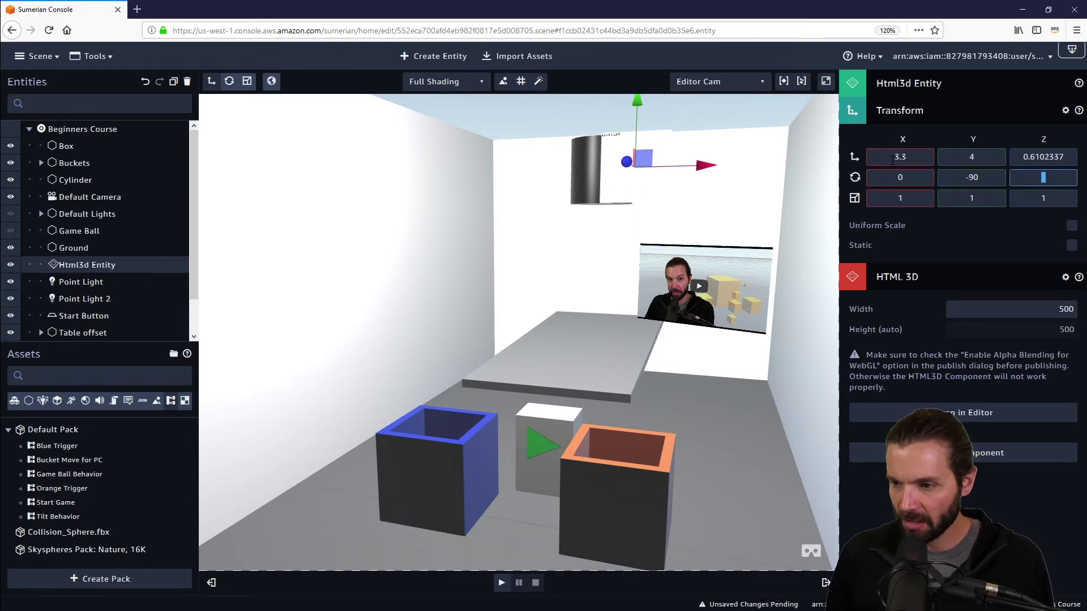
Scale the HTML3D entity to 0.4 × 0.4 and set its Z position to 0
key("Tab")
type(".4")
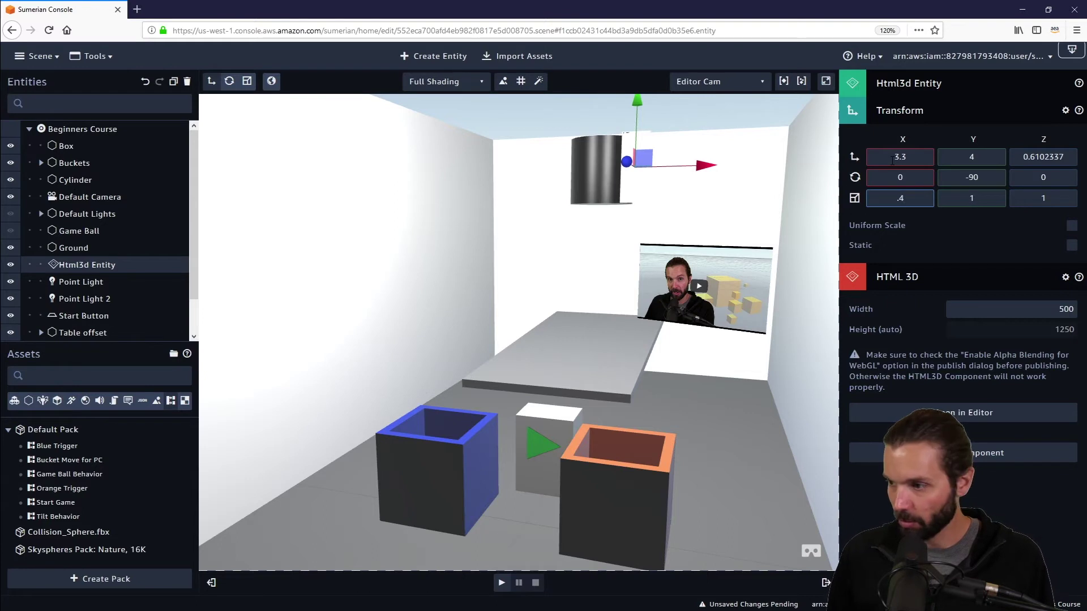
key("Tab")
type(".4")
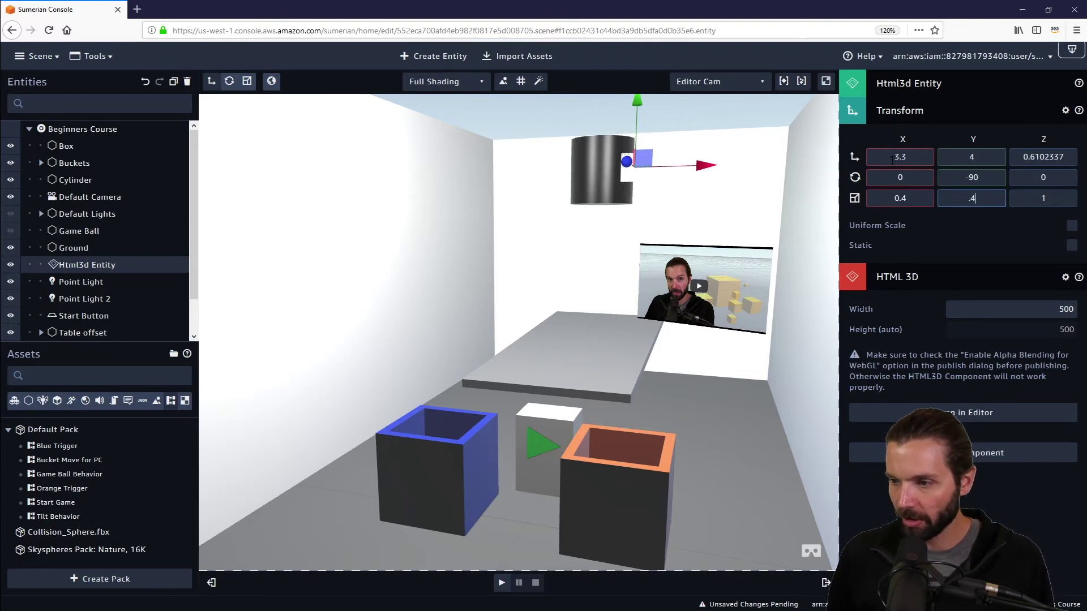
key("Tab")
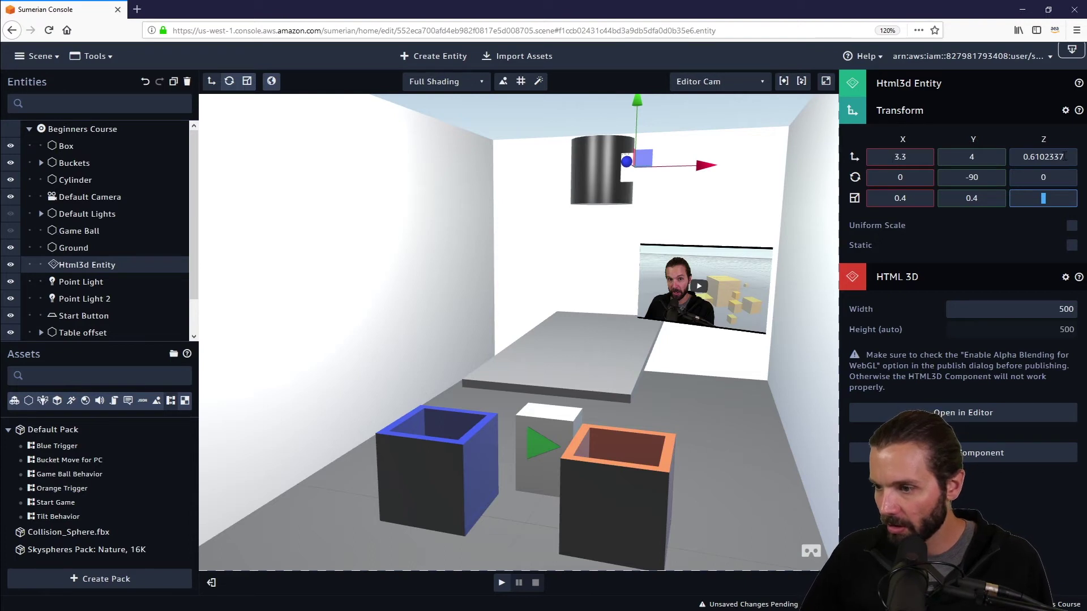
left_click(1064, 156)
left_click_drag(1066, 157, 1013, 156)
type("0")
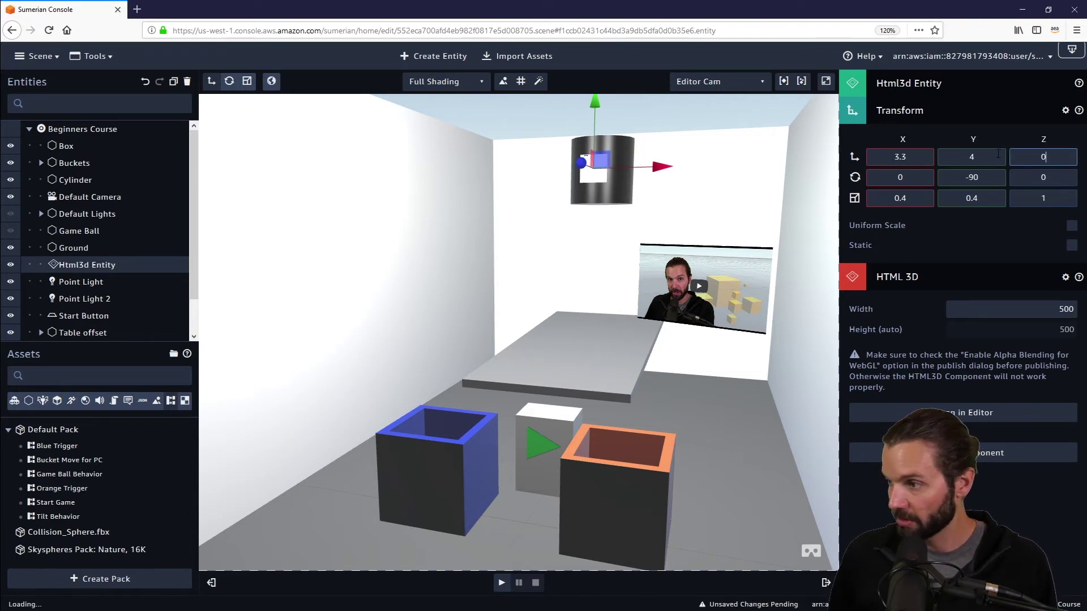
left_click_drag(565, 223, 587, 236)
Nudge the HTML3D panel along X to 3.474442 so it rests on the cylinder's front face
key("f")
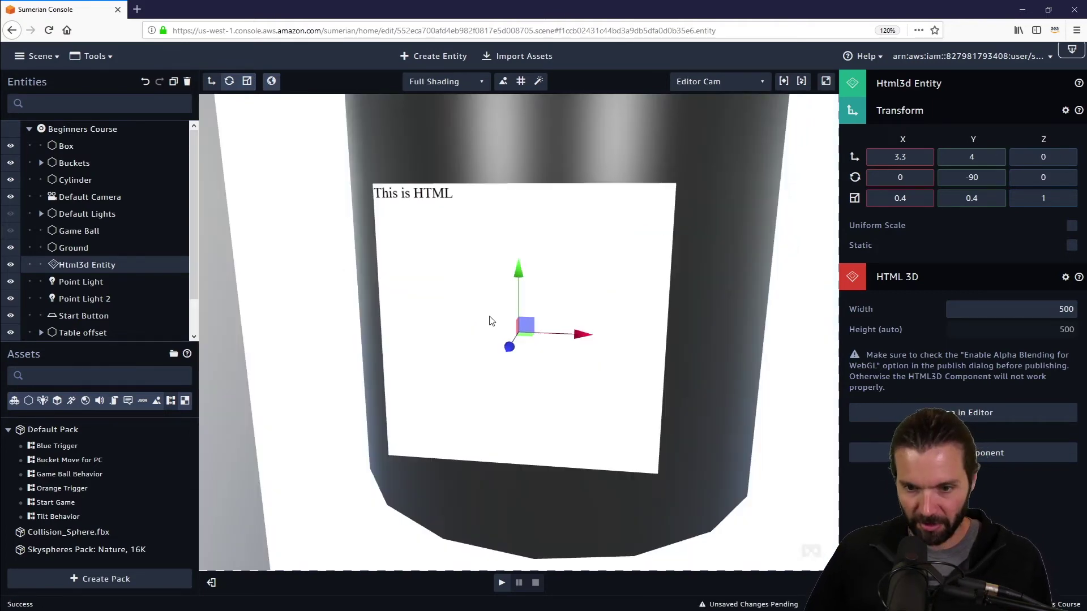
left_click_drag(492, 321, 709, 302)
left_click(524, 336)
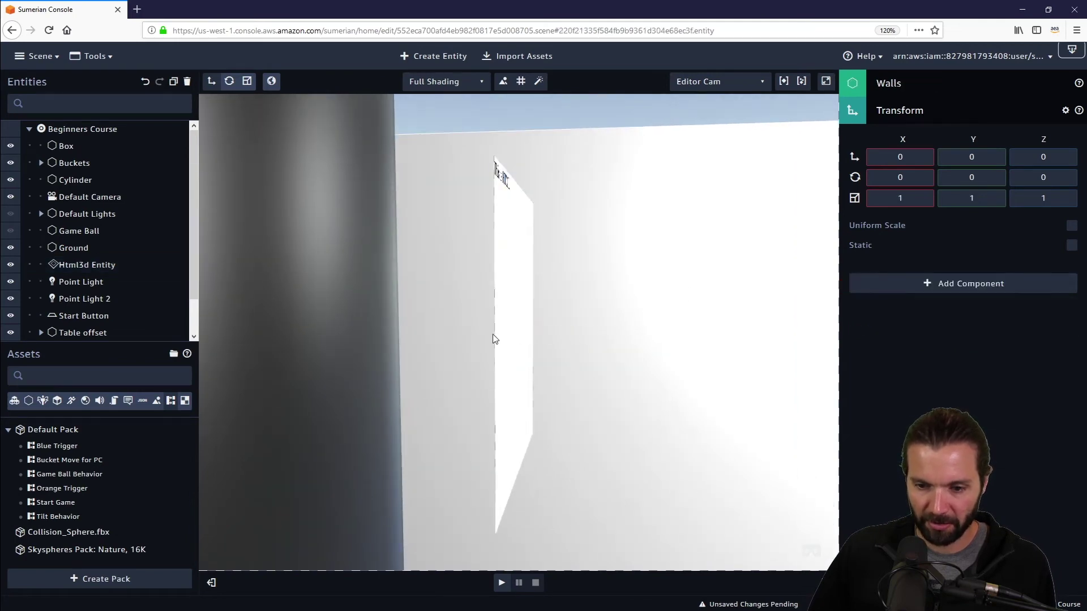
left_click(504, 336)
left_click_drag(577, 335, 454, 328)
key("f")
scroll(528, 313, "down", 5)
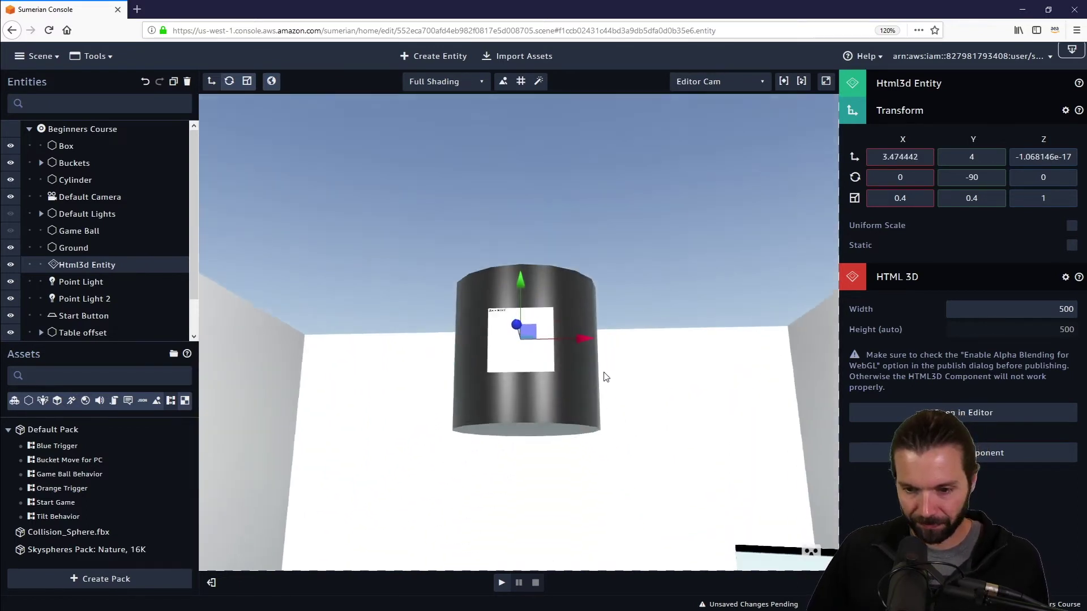
Dismiss the context menu and select the Cylinder to show its transform and material settings
right_click(608, 399)
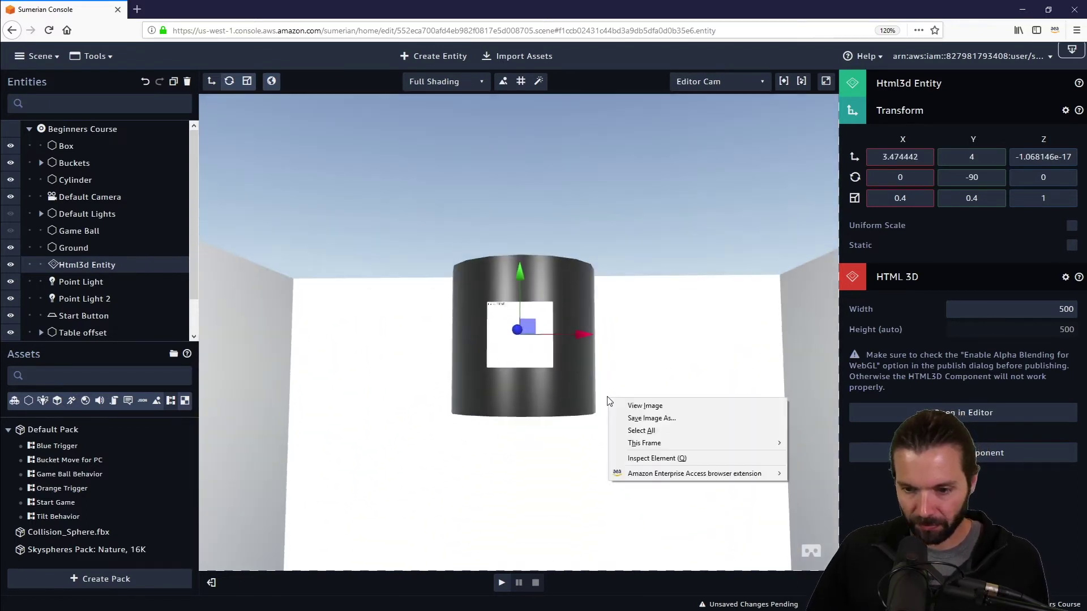
left_click(593, 403)
scroll(554, 464, "down", 4)
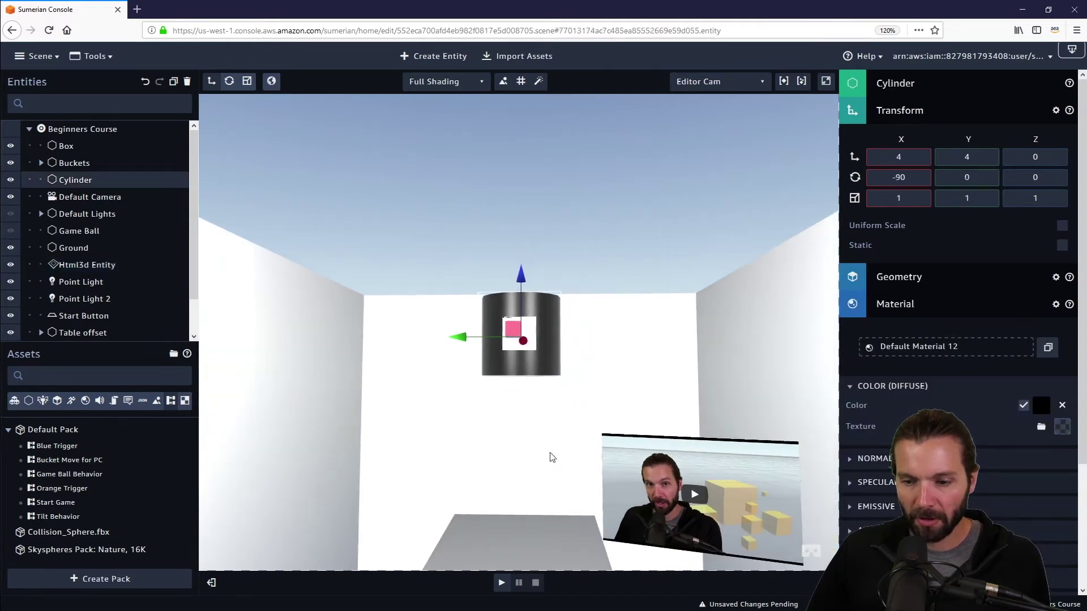
Zoom the Editor Cam out until the whole room is visible around the cylinder
scroll(553, 316, "down", 5)
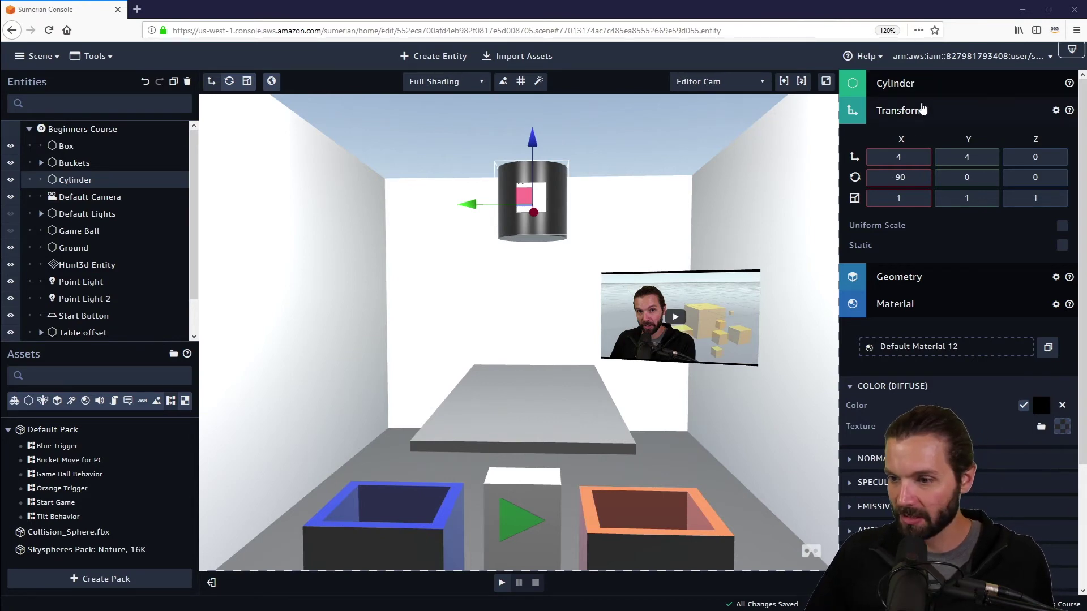
Collapse the Cylinder's panels and rename the Html3d Entity to ScoreBoard
left_click(916, 112)
left_click(920, 163)
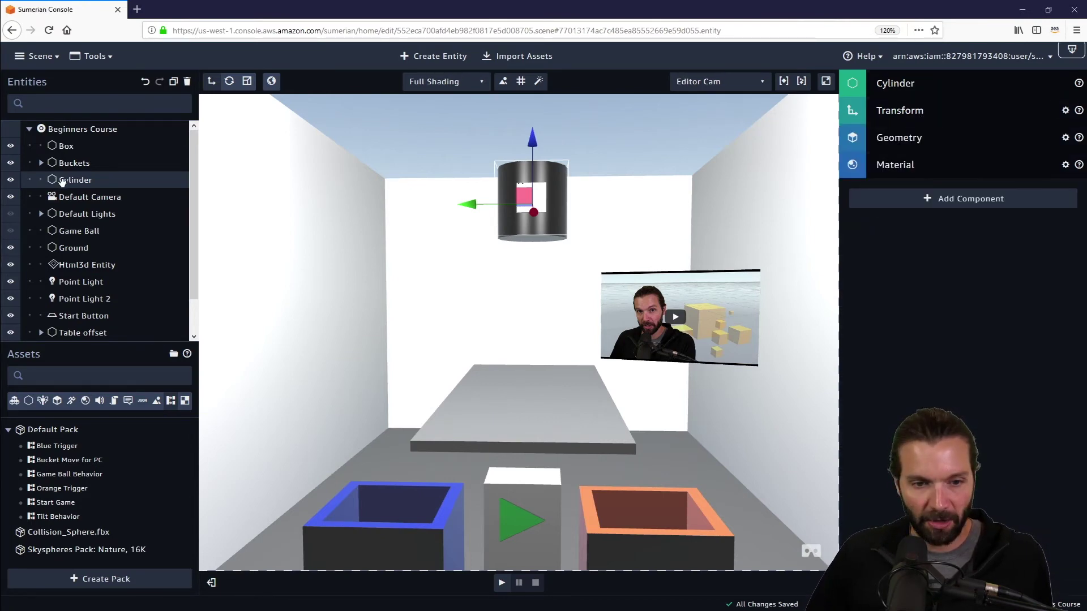
scroll(84, 294, "down", 2)
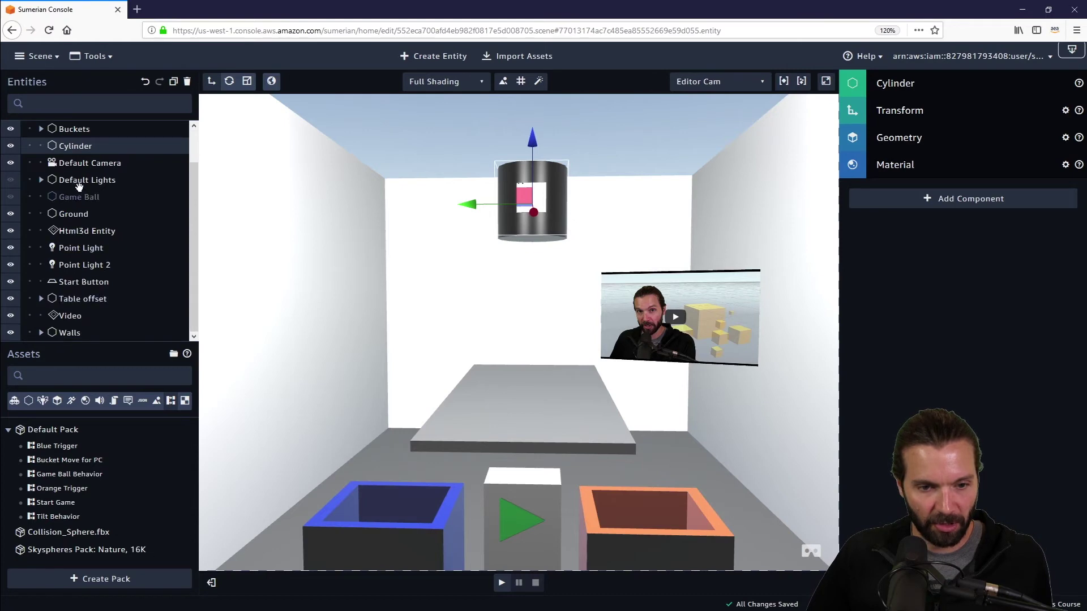
scroll(73, 170, "up", 2)
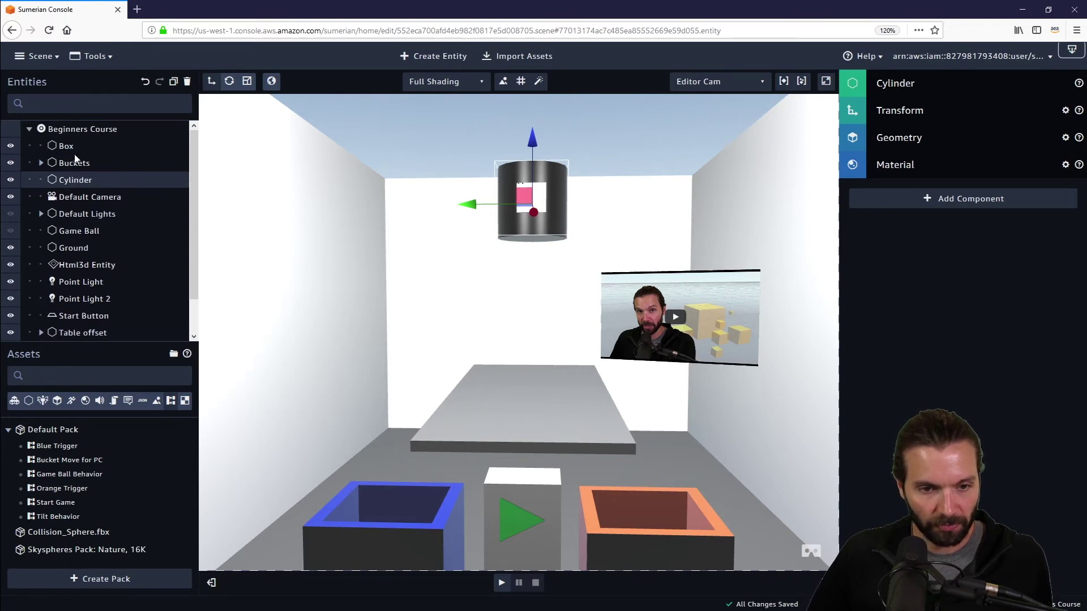
scroll(73, 153, "down", 2)
left_click(96, 232)
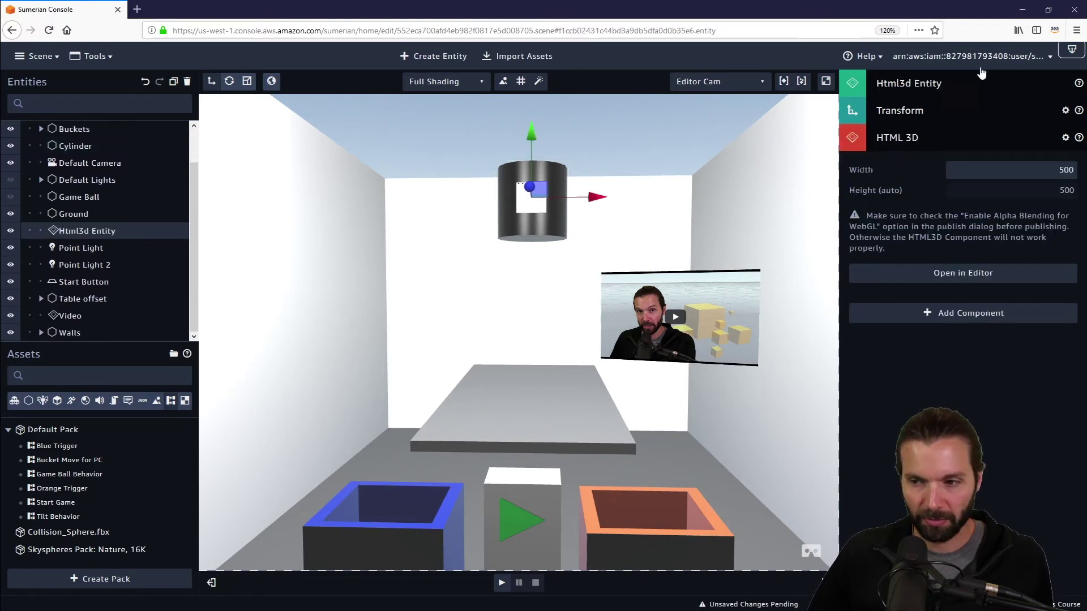
left_click(933, 94)
left_click_drag(999, 315, 912, 318)
type("Score")
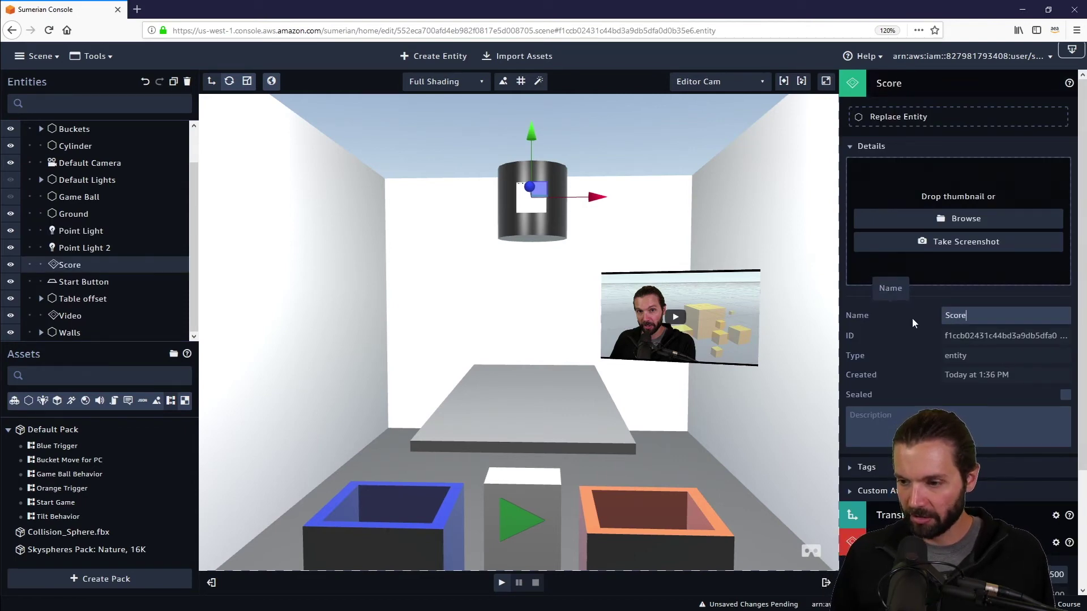
type("Board")
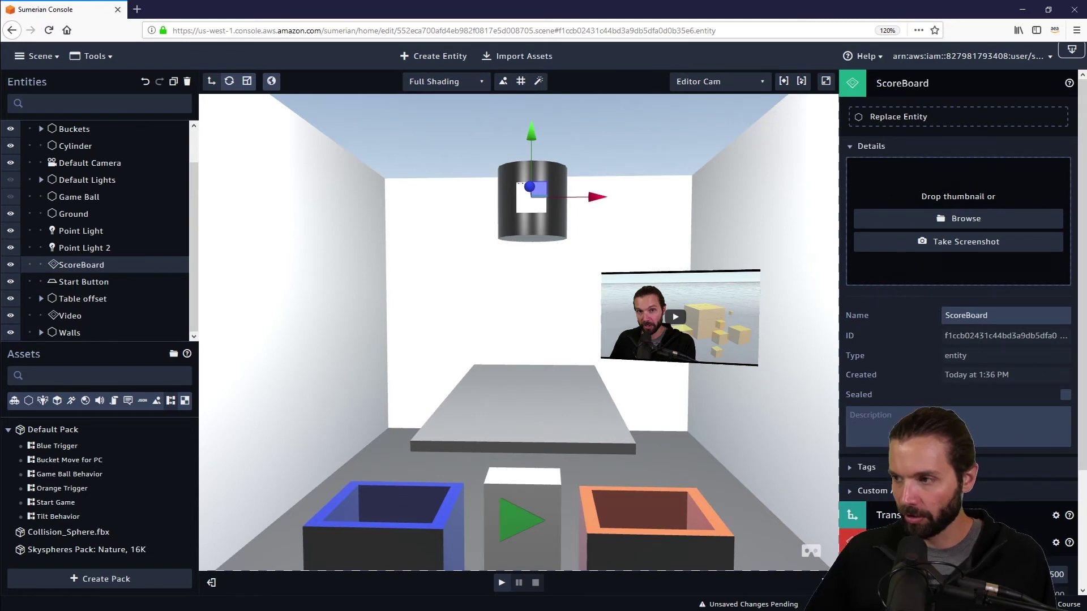
left_click(890, 91)
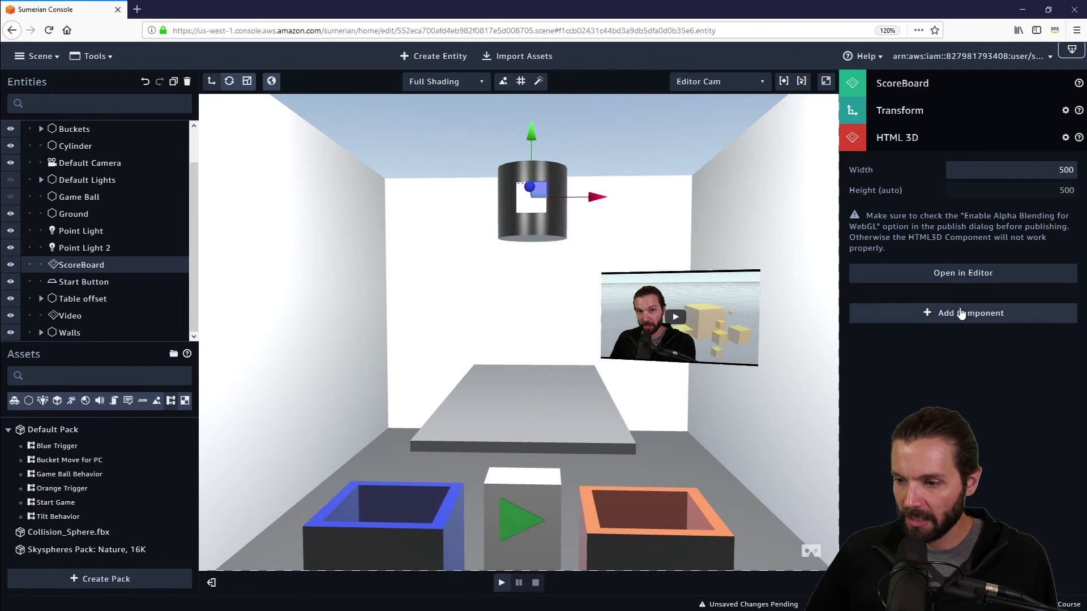
Add a Script component with a new Custom script to ScoreBoard and open it for editing
left_click(962, 314)
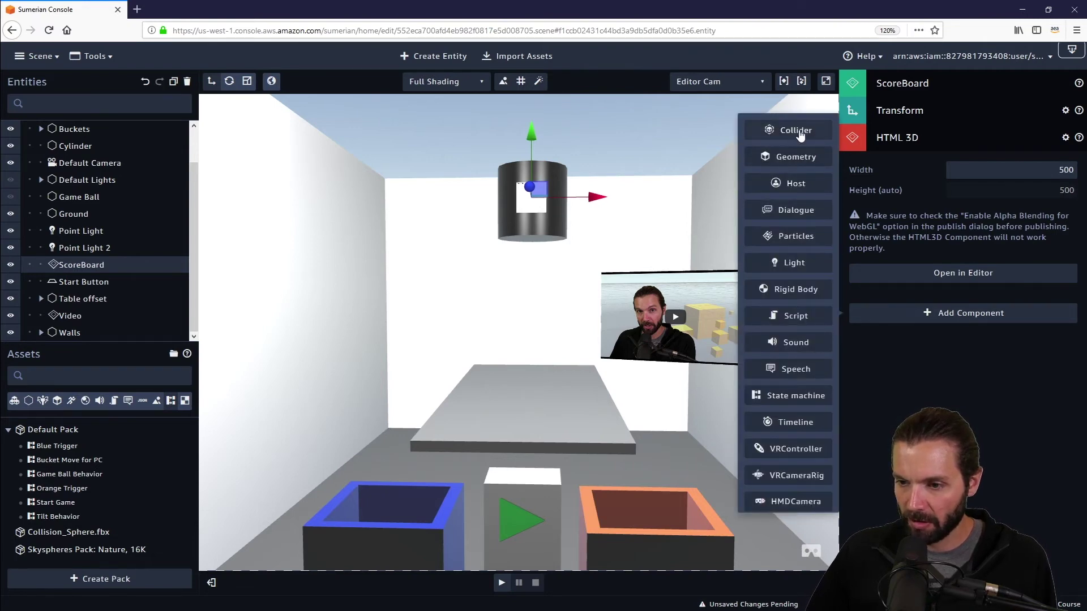
left_click(794, 318)
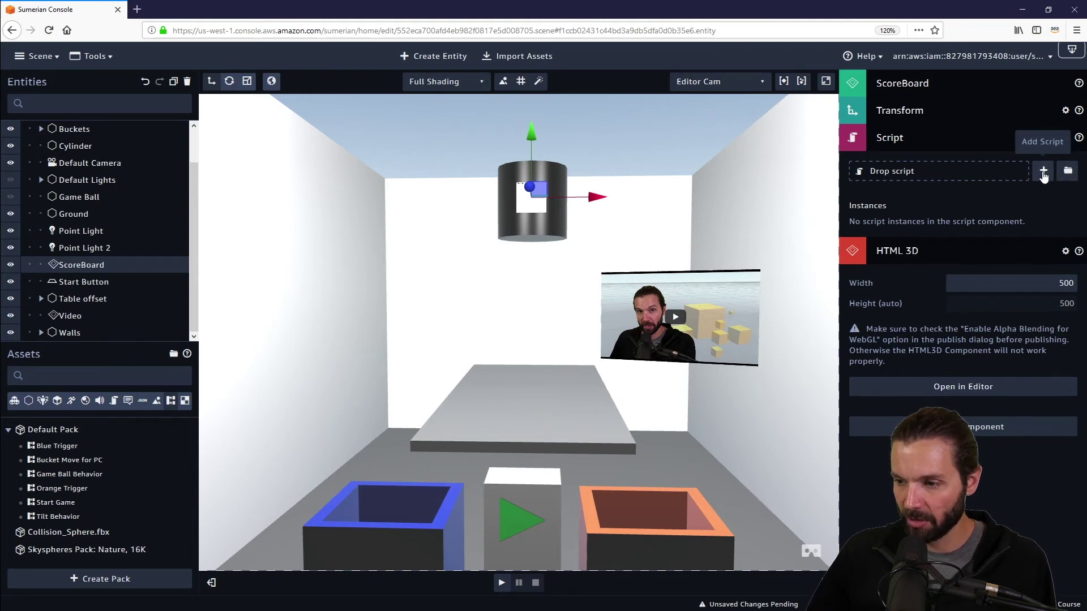
left_click(1044, 172)
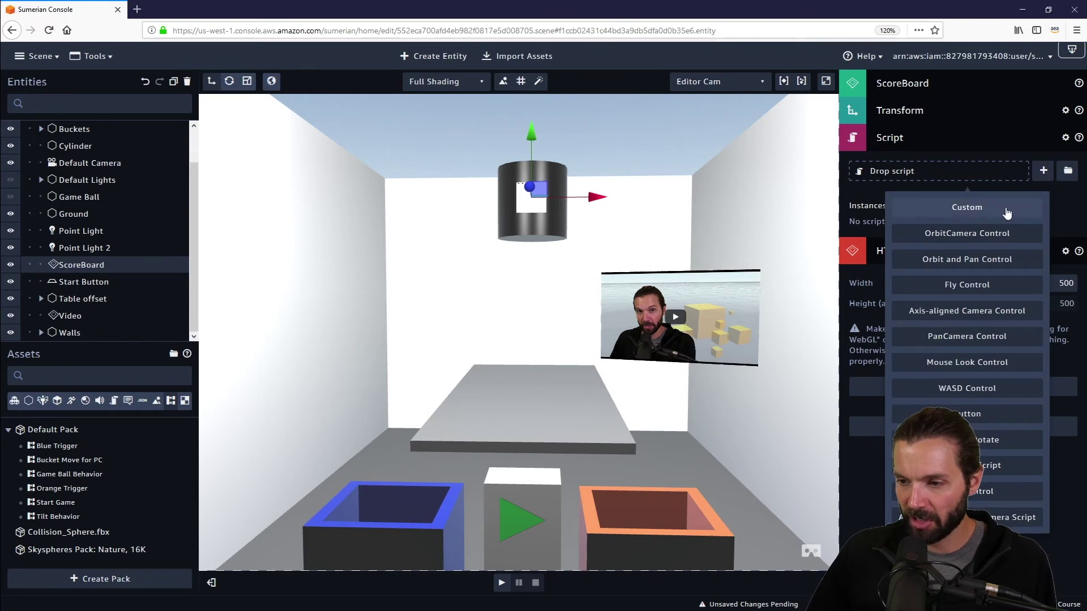
left_click(967, 207)
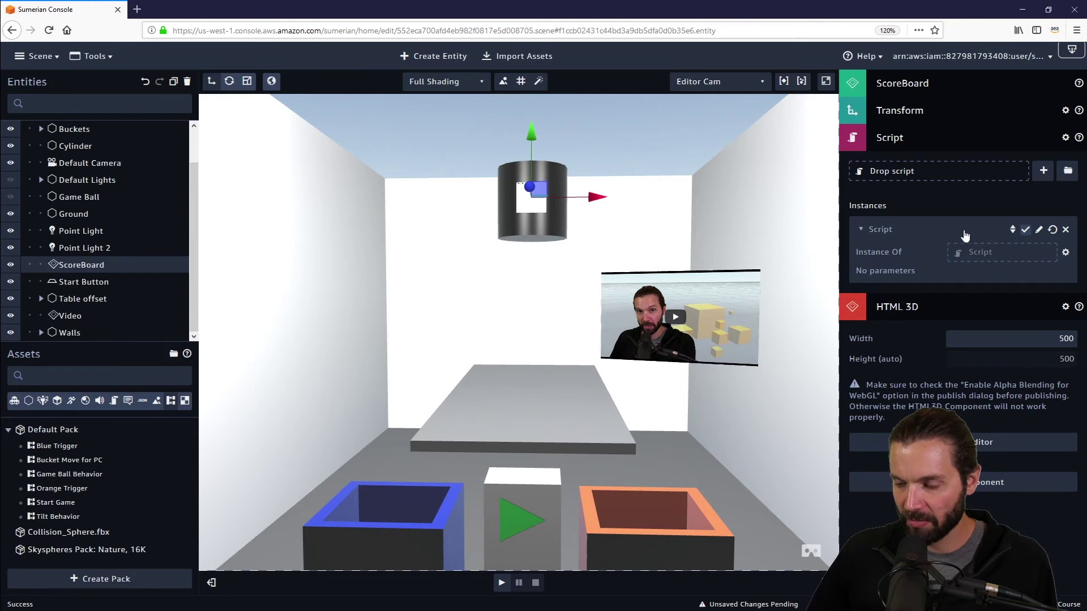
left_click(1040, 231)
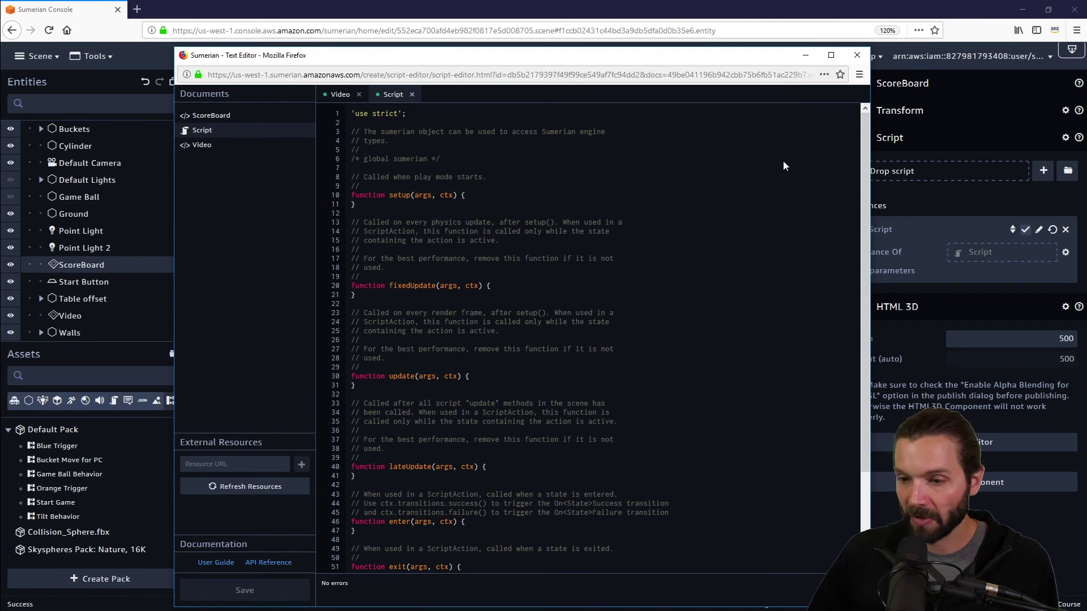
Replace the template script with the pasted score code listening for IntoBucketOrange and IntoBucketBlue
scroll(594, 334, "down", 5)
scroll(595, 333, "up", 5)
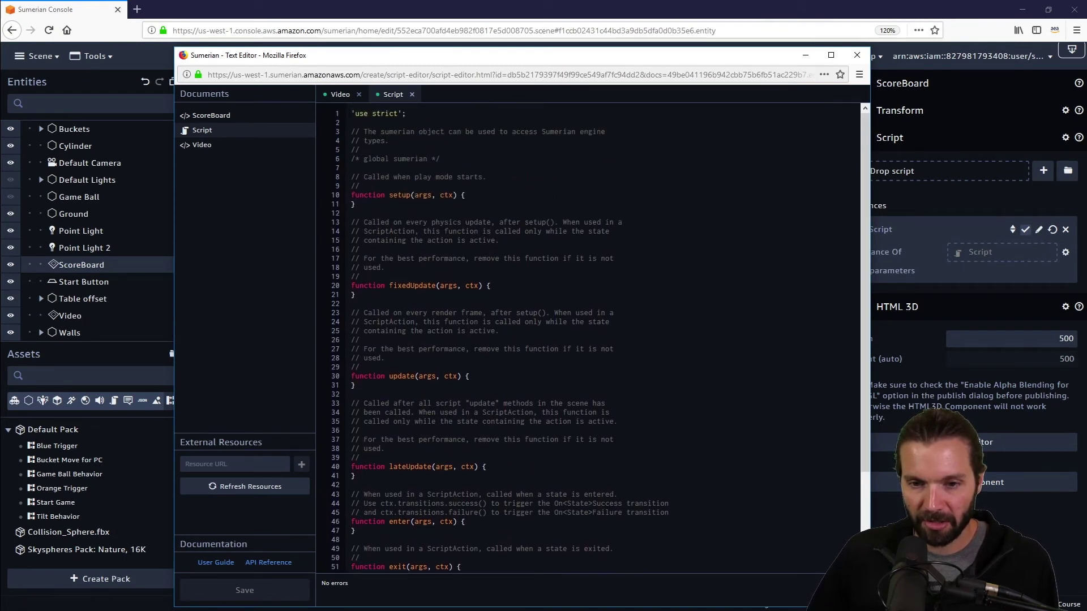
left_click_drag(351, 113, 453, 566)
key("Delete")
key("ctrl+v")
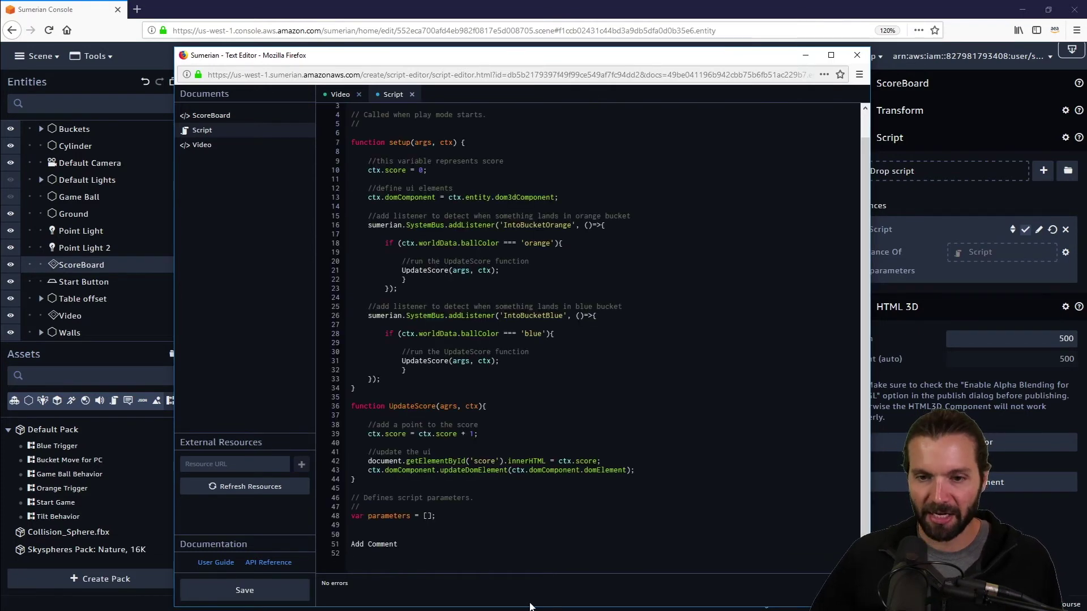
scroll(594, 339, "up", 1)
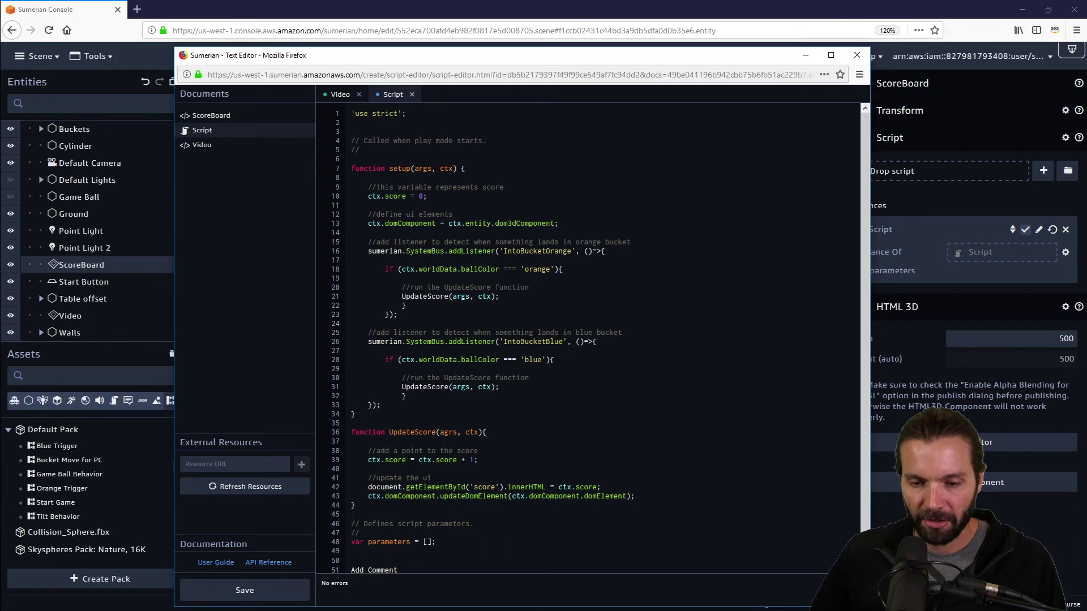
scroll(594, 339, "down", 1)
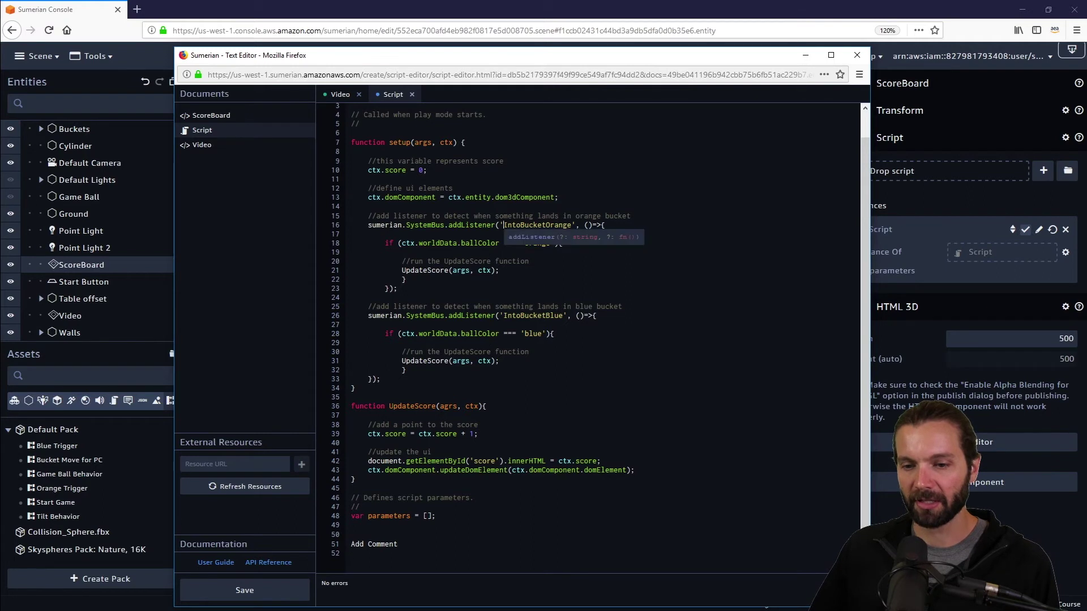
Highlight the IntoBucketOrange/IntoBucketBlue events and colour checks, then open the ScoreBoard HTML document
left_click_drag(503, 225, 571, 224)
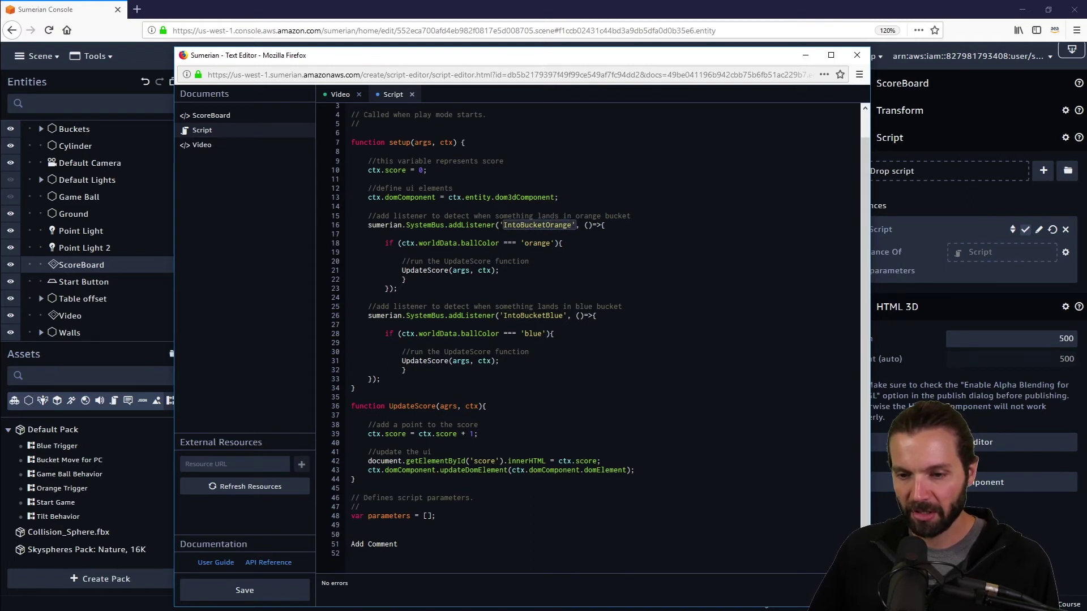
left_click(530, 243)
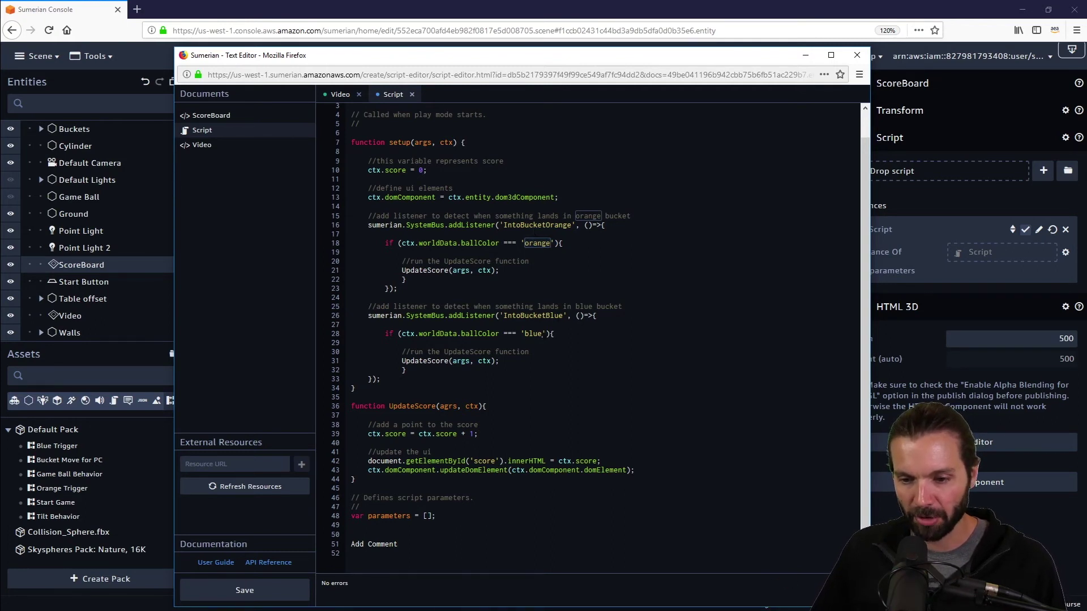
double_click(533, 333)
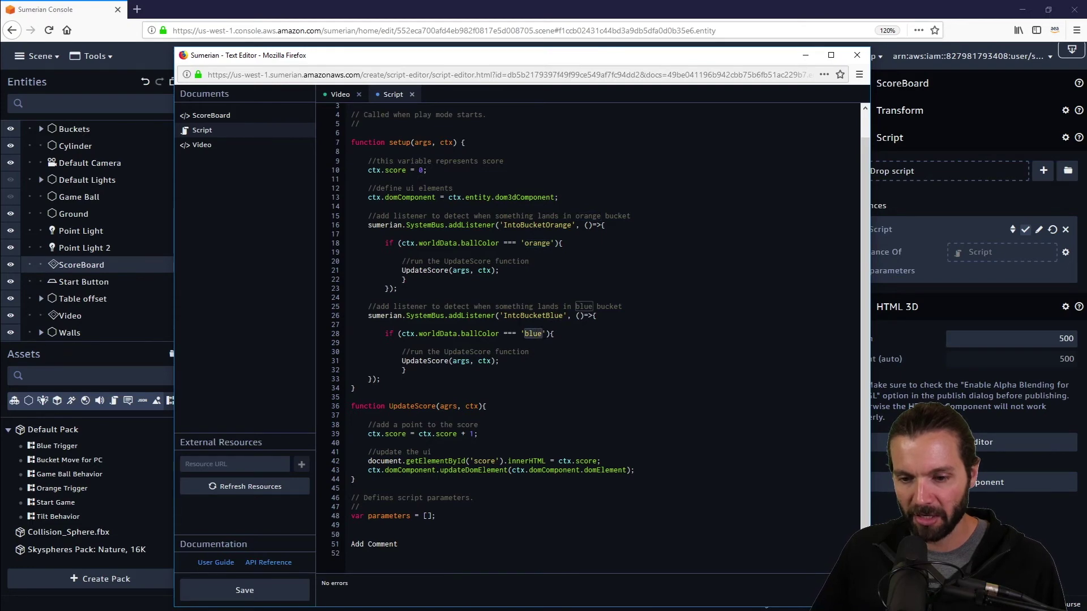
left_click_drag(503, 315, 561, 315)
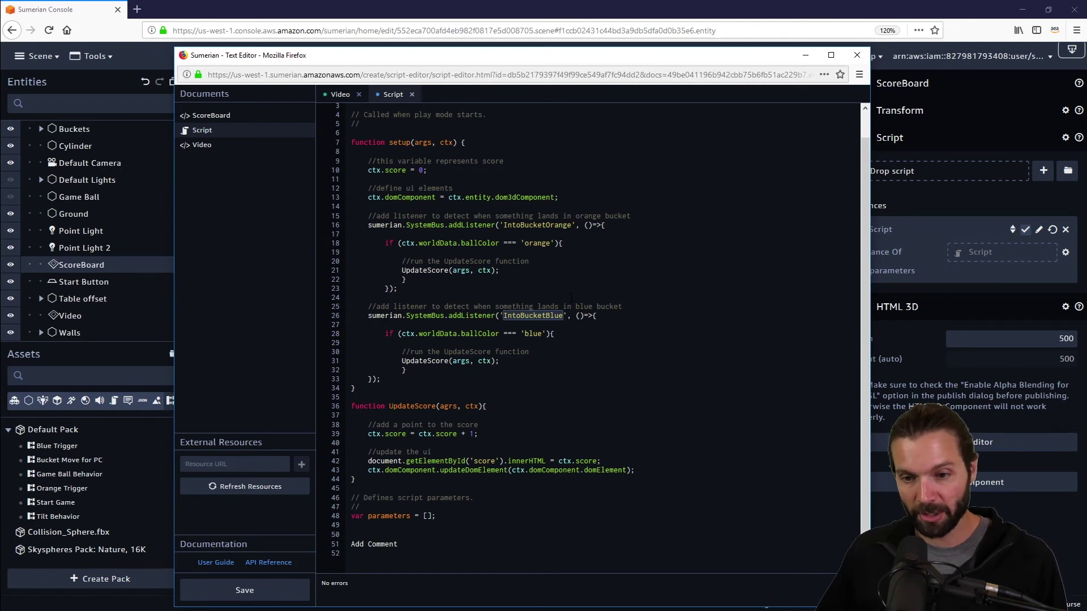
left_click(215, 115)
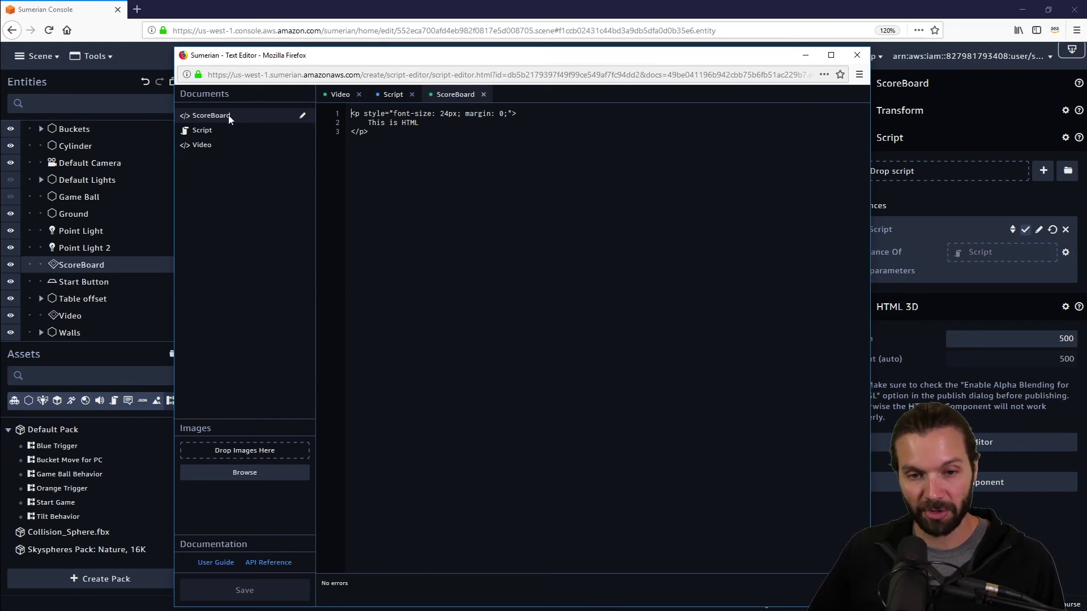
Replace the placeholder HTML with a <p id='score'> showing 0 at font-size 500px and save
left_click_drag(369, 131, 356, 113)
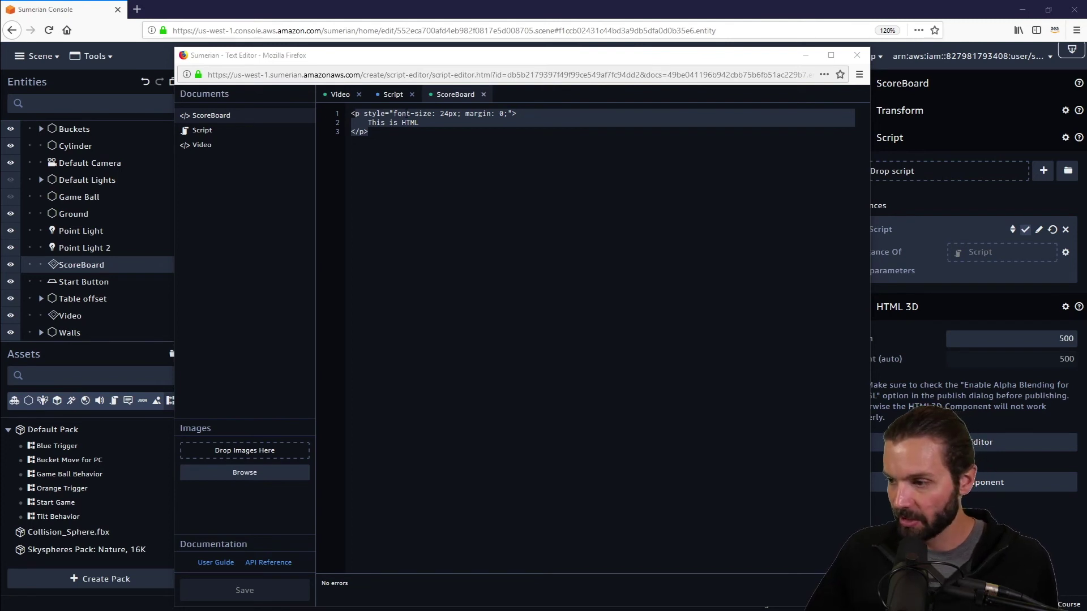
left_click(371, 145)
key("ctrl+a")
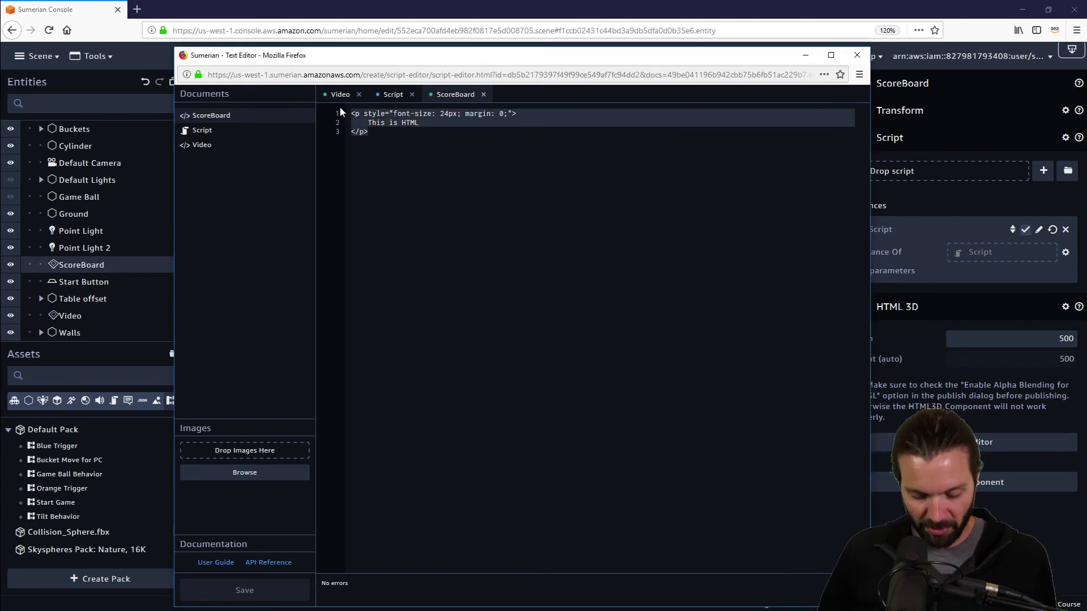
type("<p style=\"font-size: 500px; margin: 0;\" id='score'> 0 </p>")
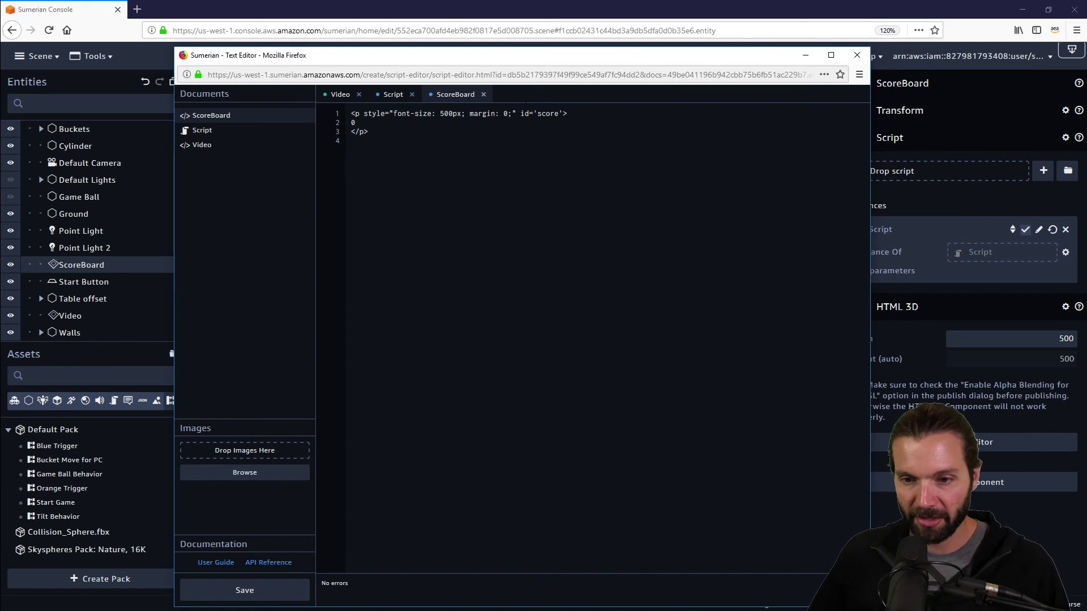
left_click(244, 591)
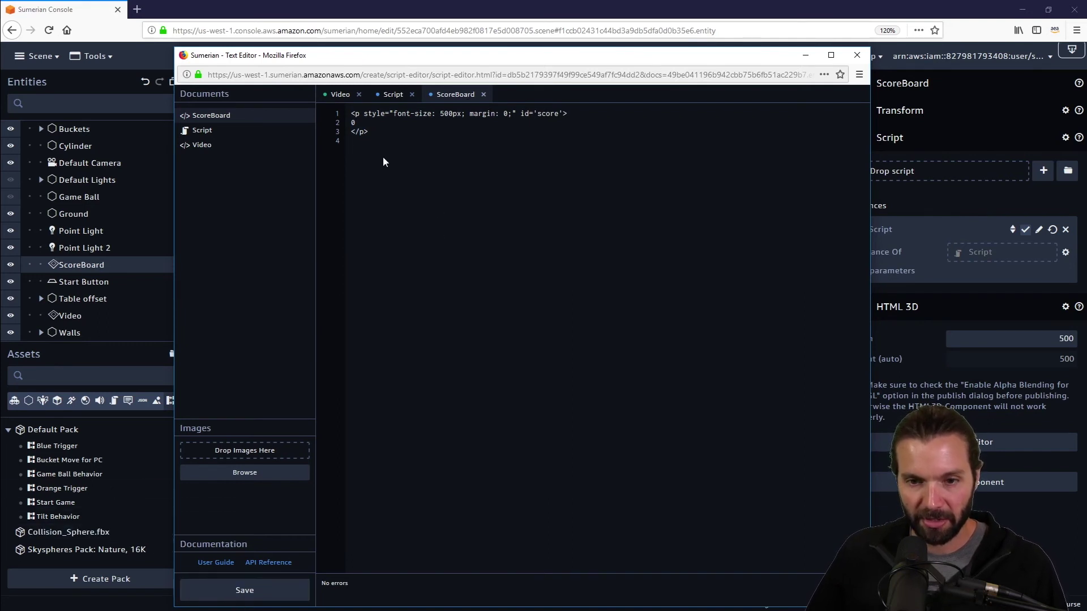
left_click(240, 592)
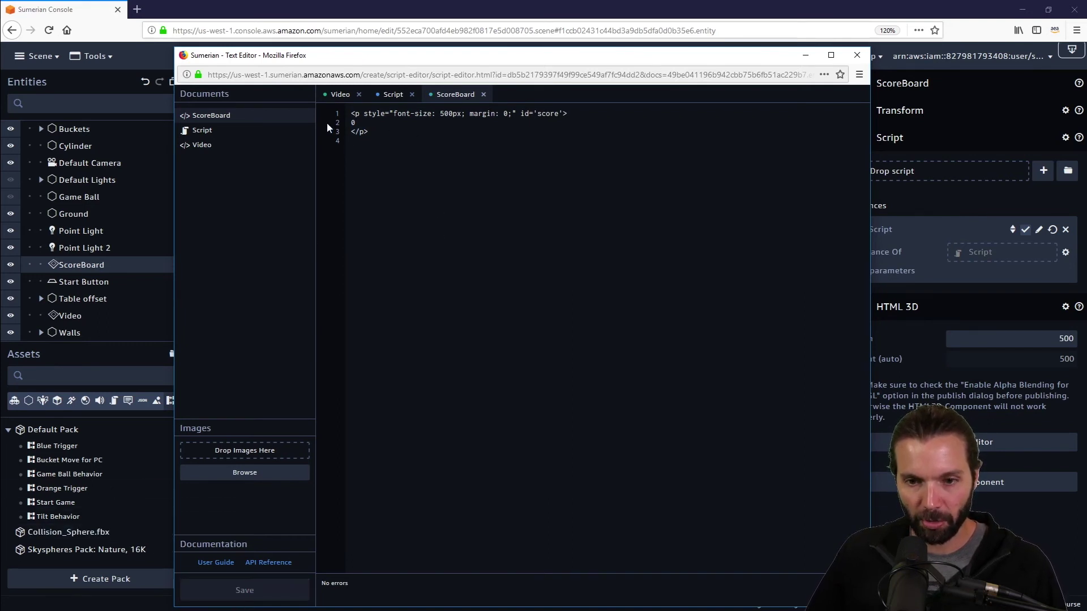
Rename the Script document to Score Script
left_click(388, 93)
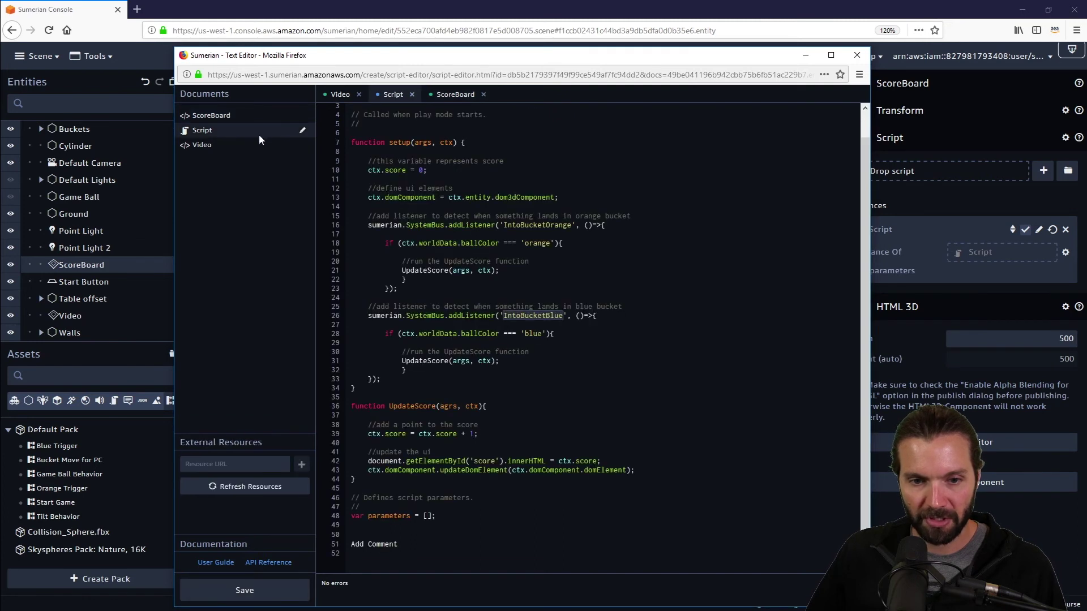
left_click(303, 133)
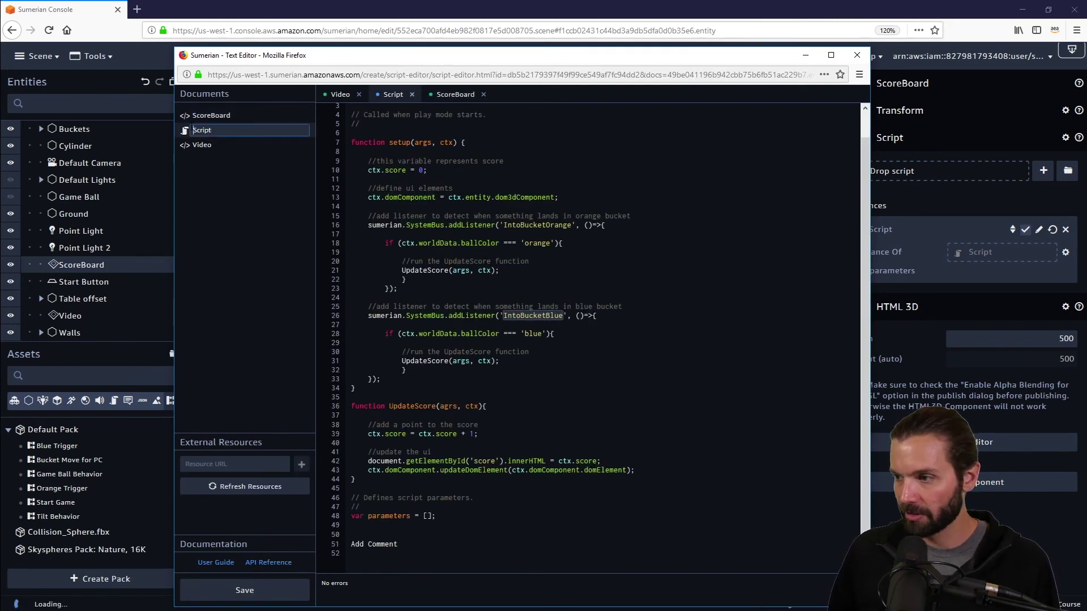
key("Home")
type("Score")
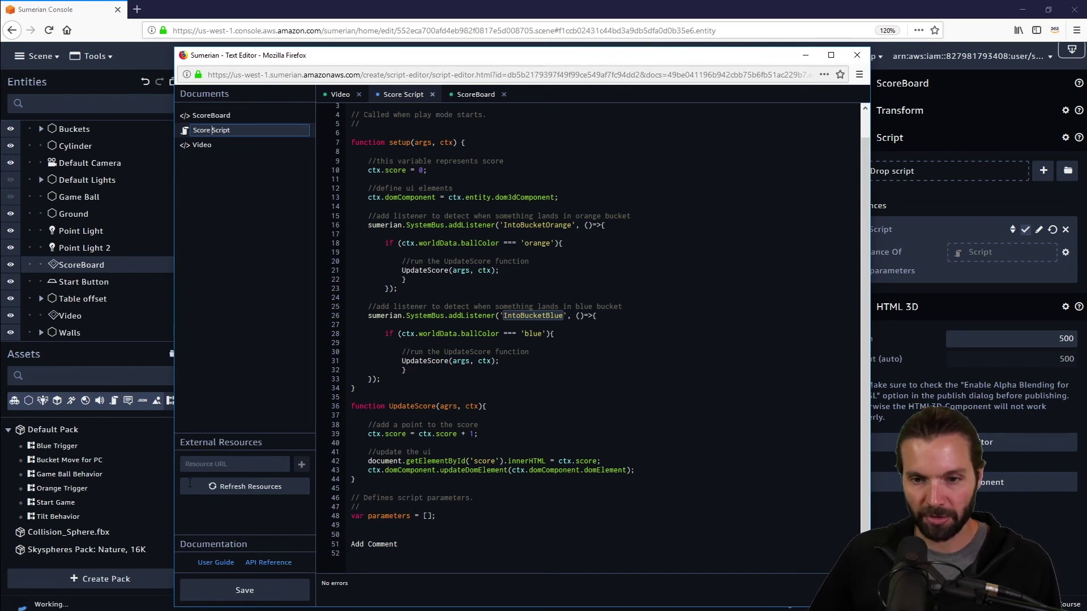
left_click(239, 589)
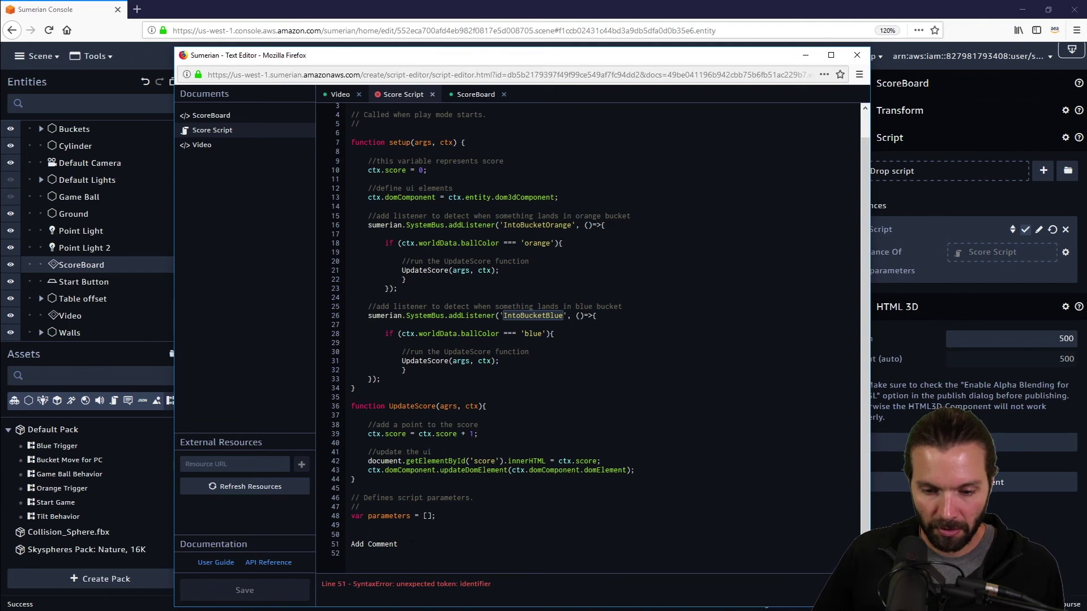
Remove the stray 'Add Comment' line at the end and save the error-free Score Script
left_click(374, 534)
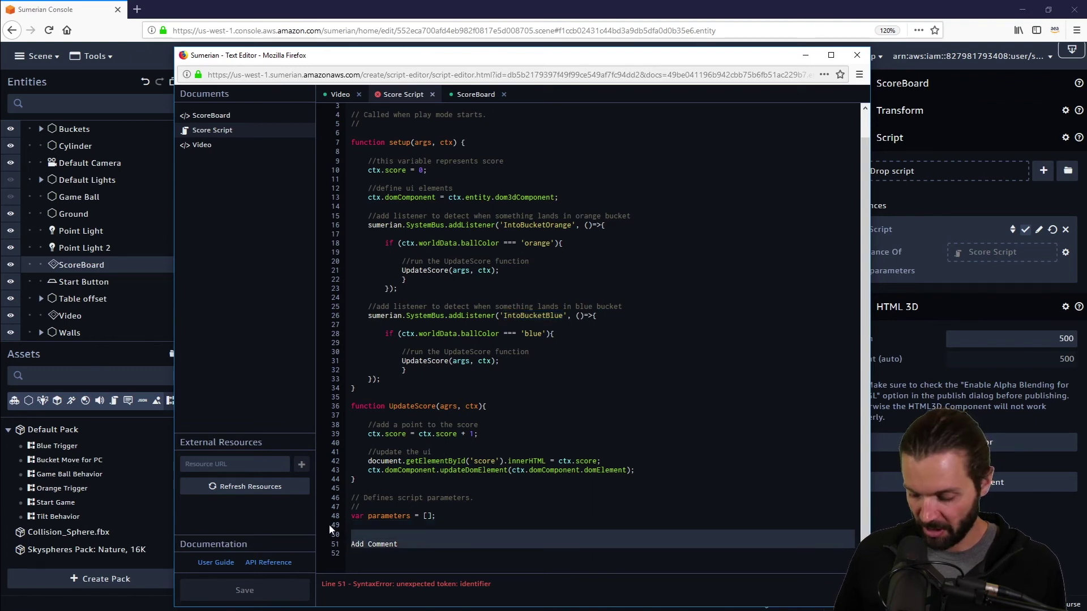
key("ctrl+z")
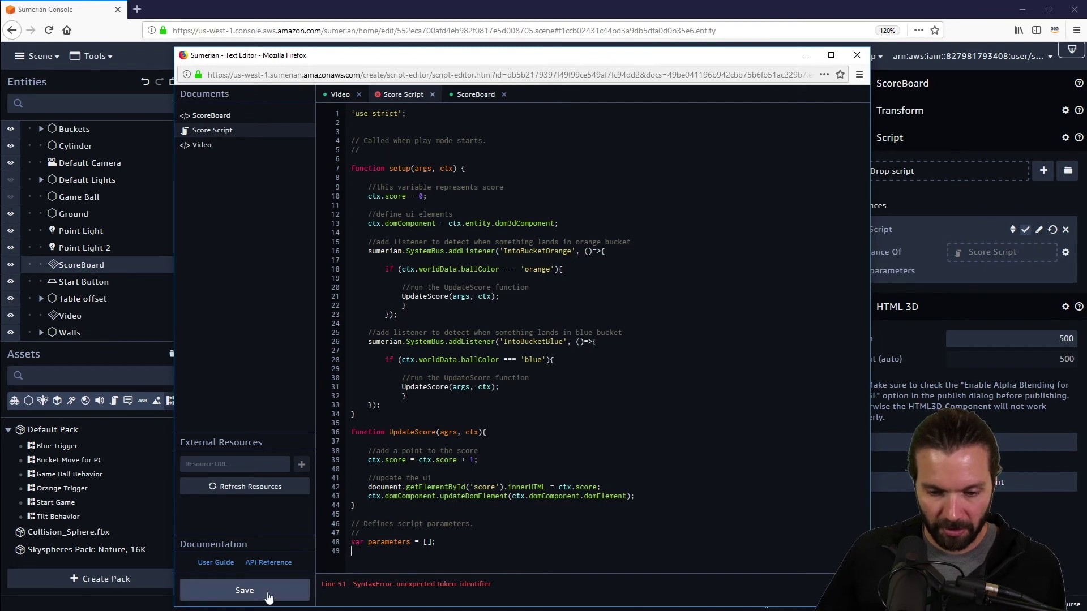
left_click(263, 592)
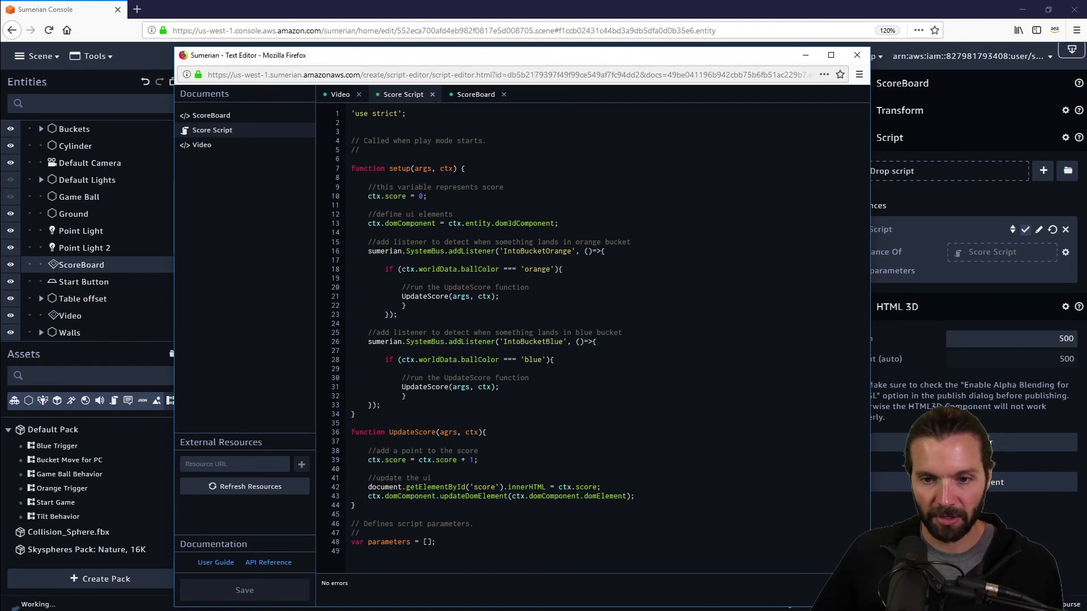
Review the Video, Score Script and ScoreBoard documents, then return to the scene
left_click(340, 100)
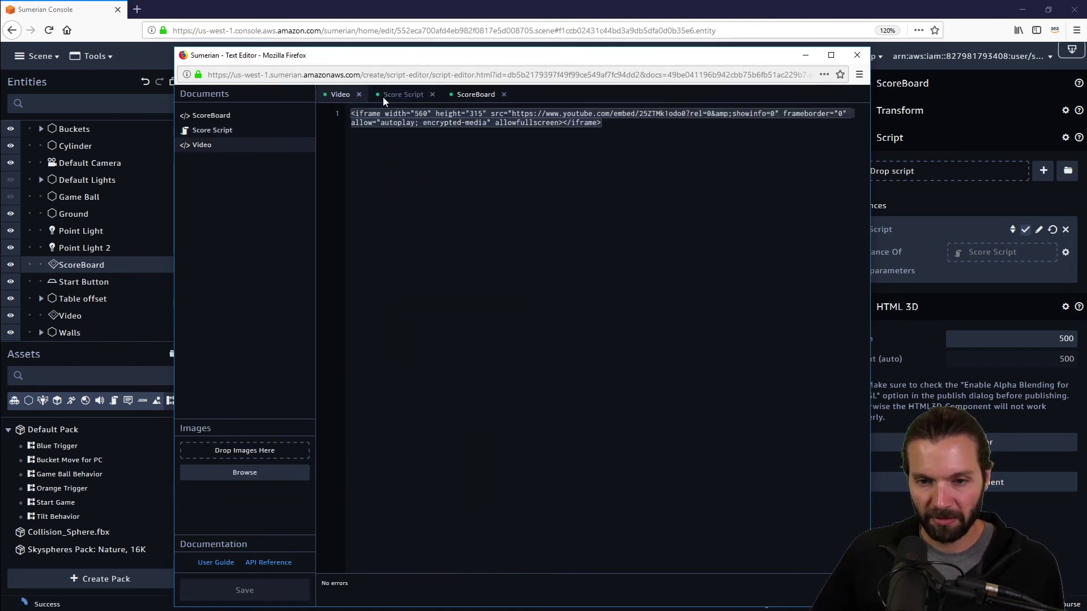
left_click(401, 95)
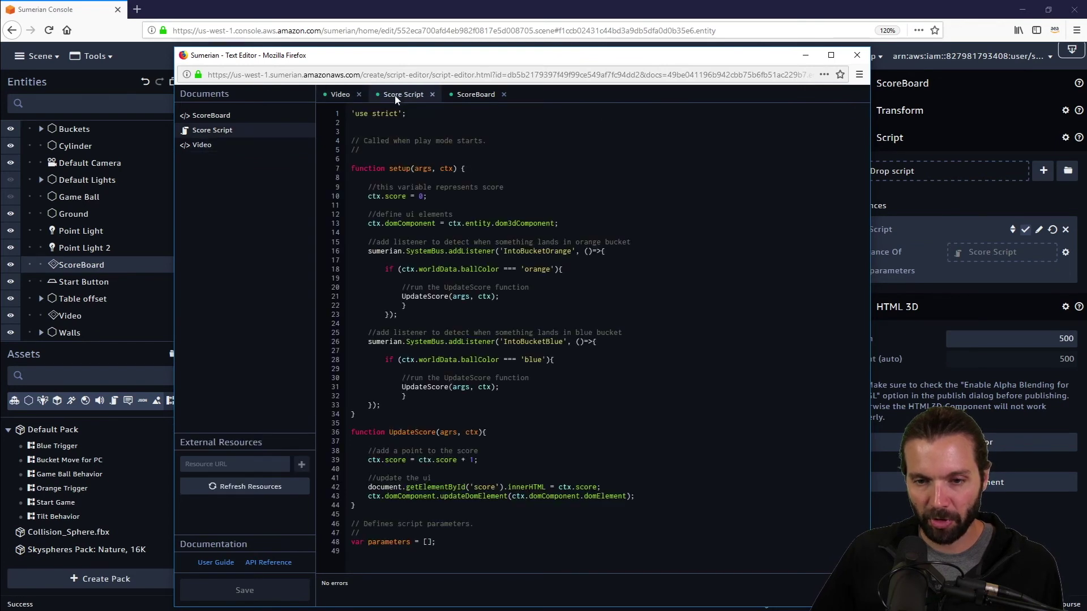
left_click(472, 94)
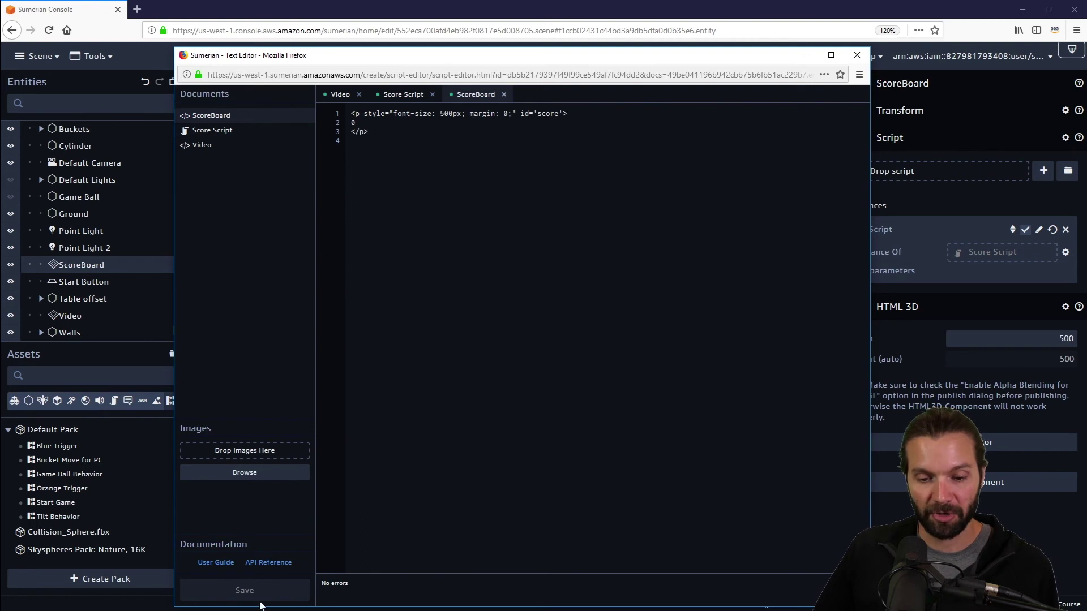
left_click(150, 313)
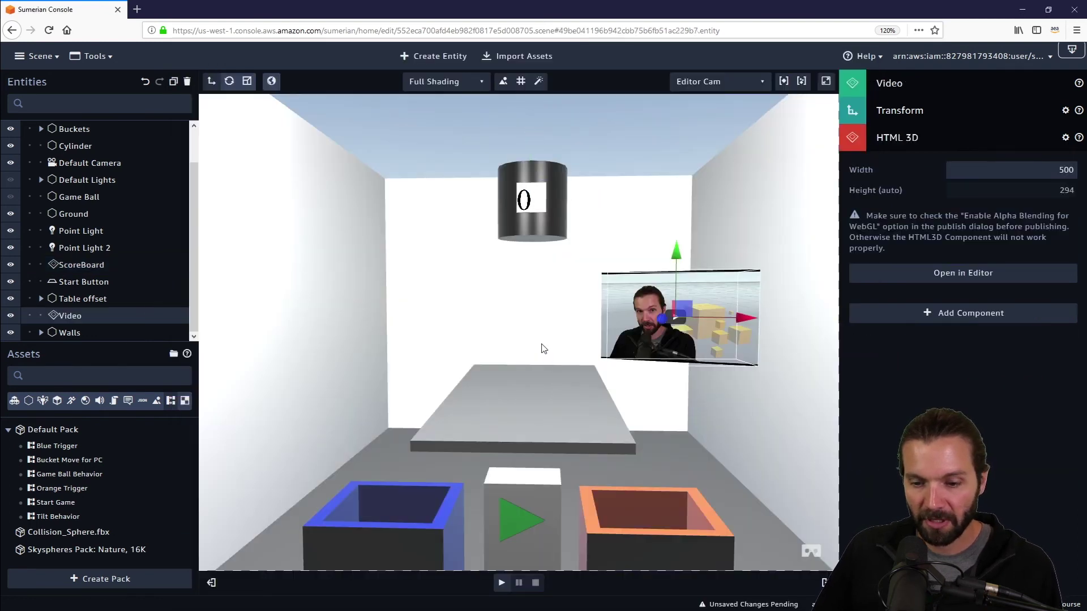
scroll(544, 352, "up", 2)
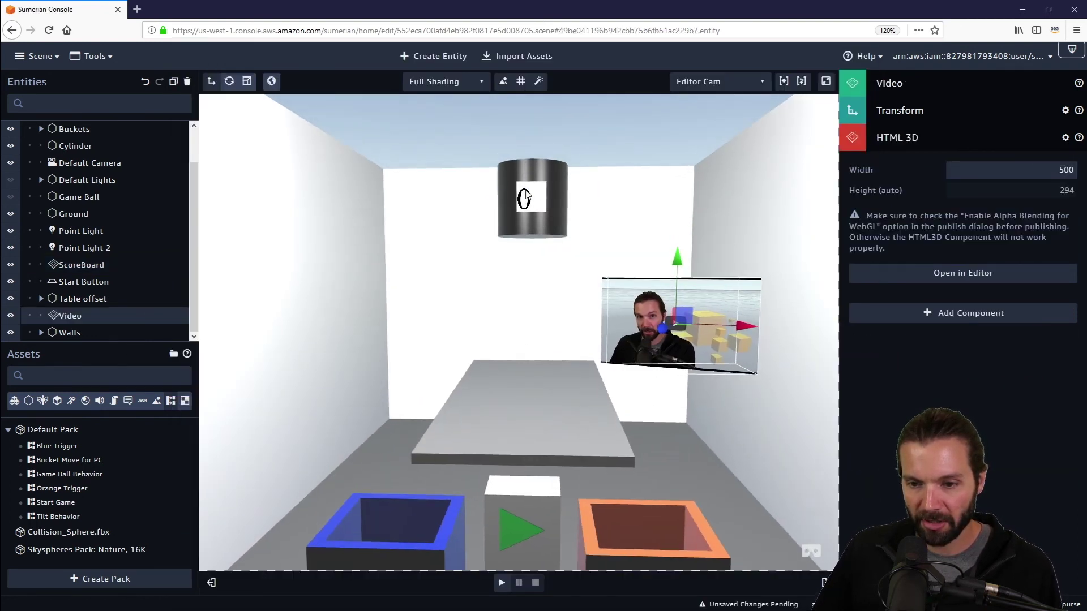
key("space")
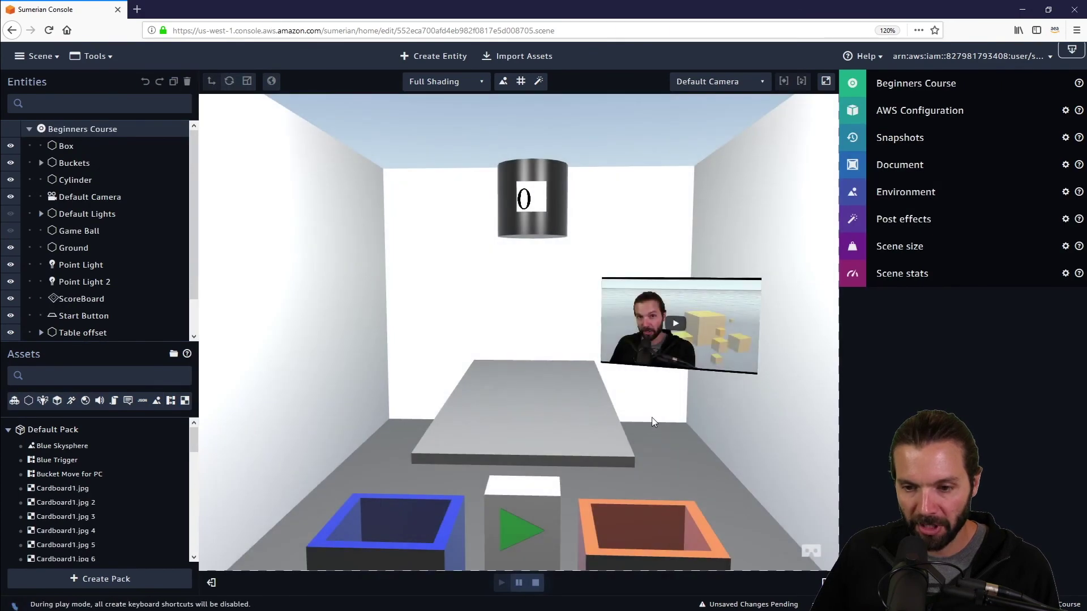
scroll(651, 417, "down", 2)
scroll(654, 437, "down", 2)
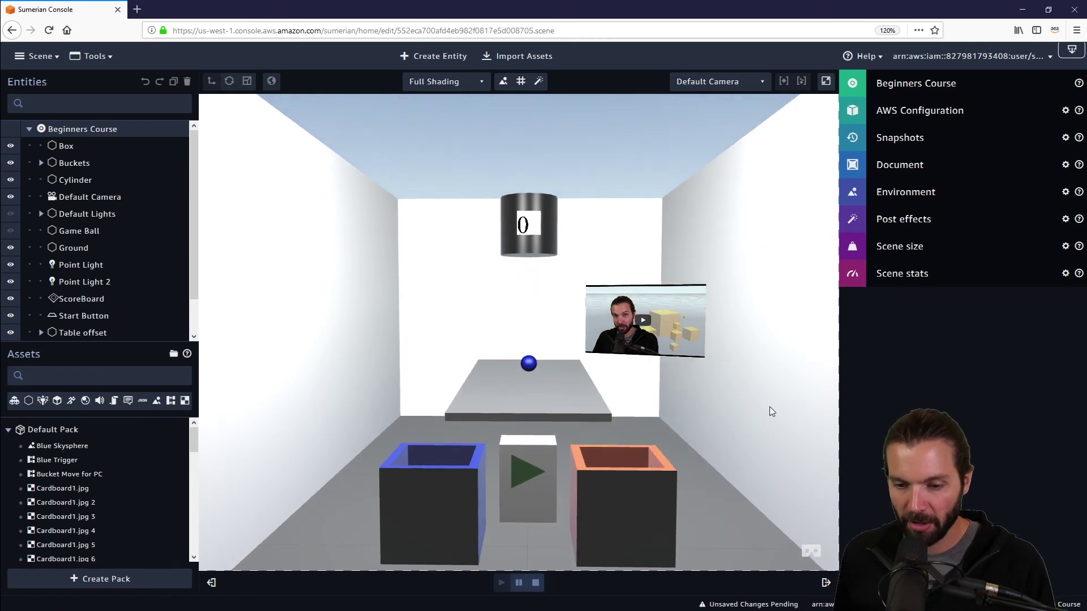
key("Right")
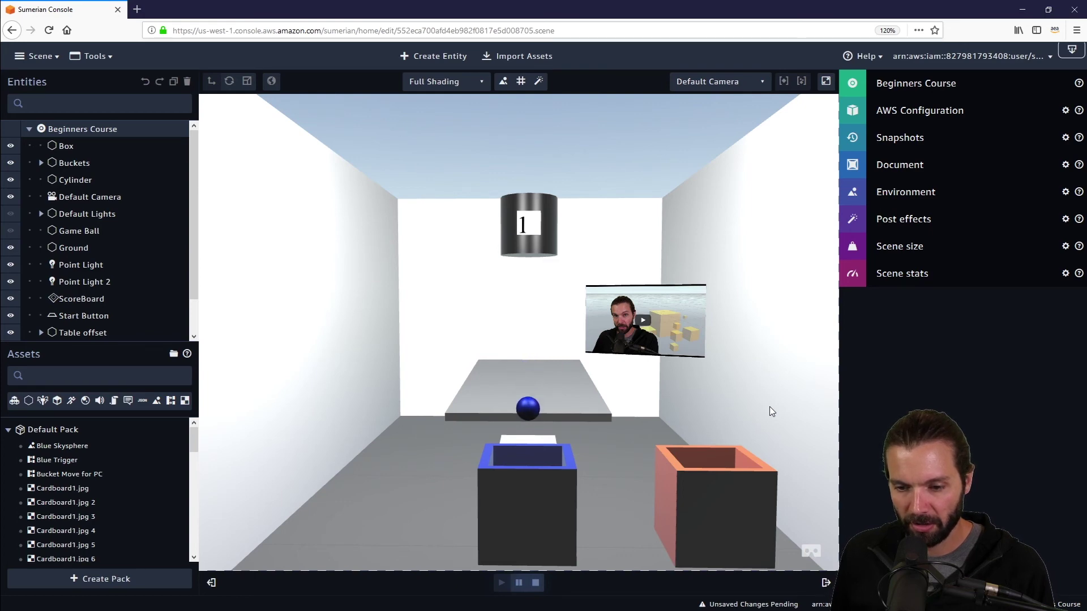
key("Left")
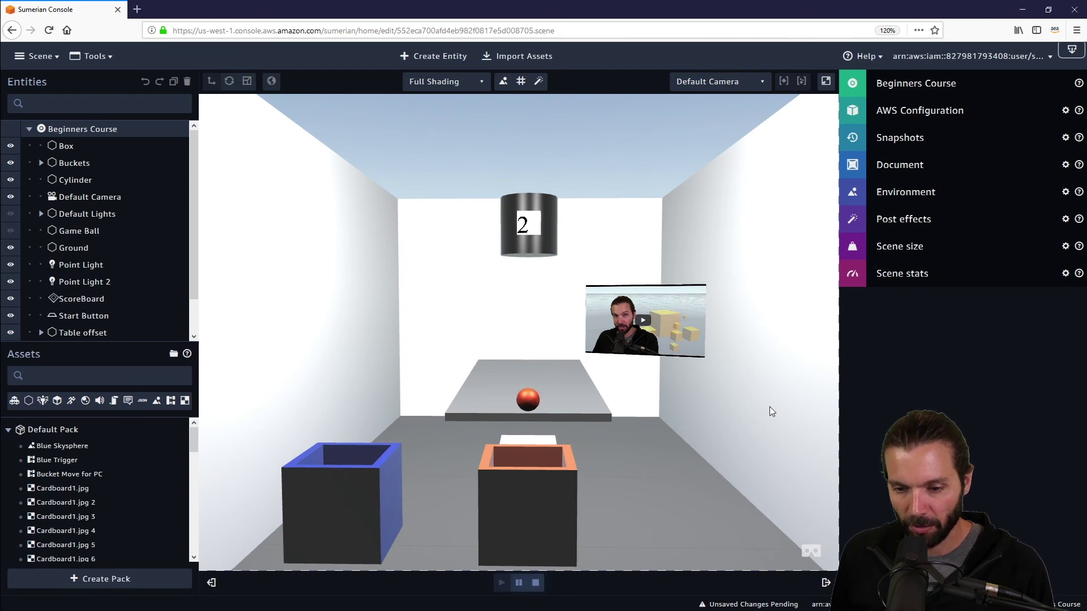
key("Right")
key("Left")
key("Right")
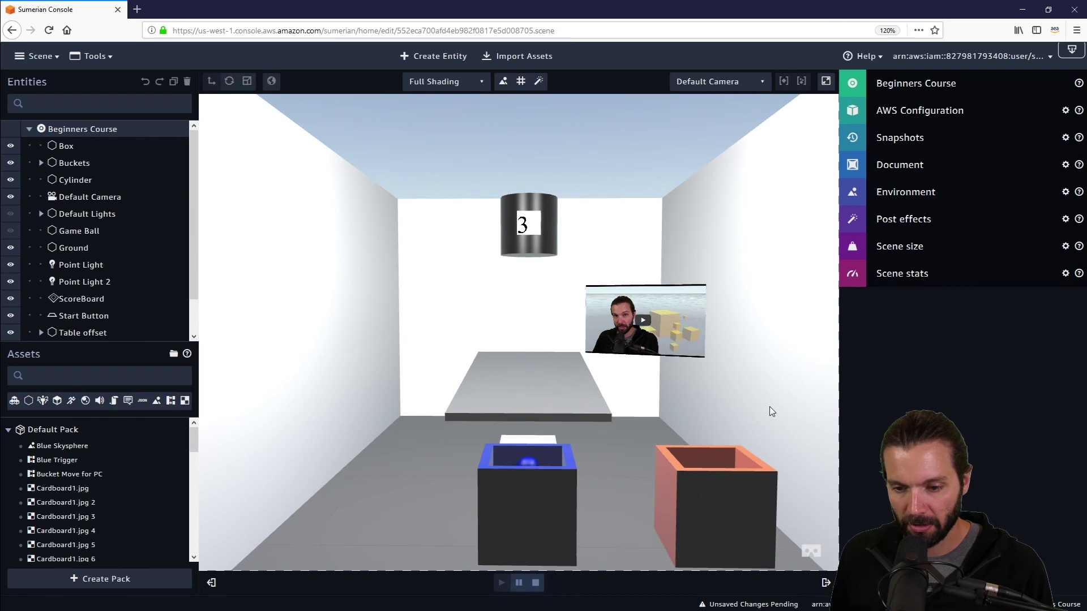
key("Left")
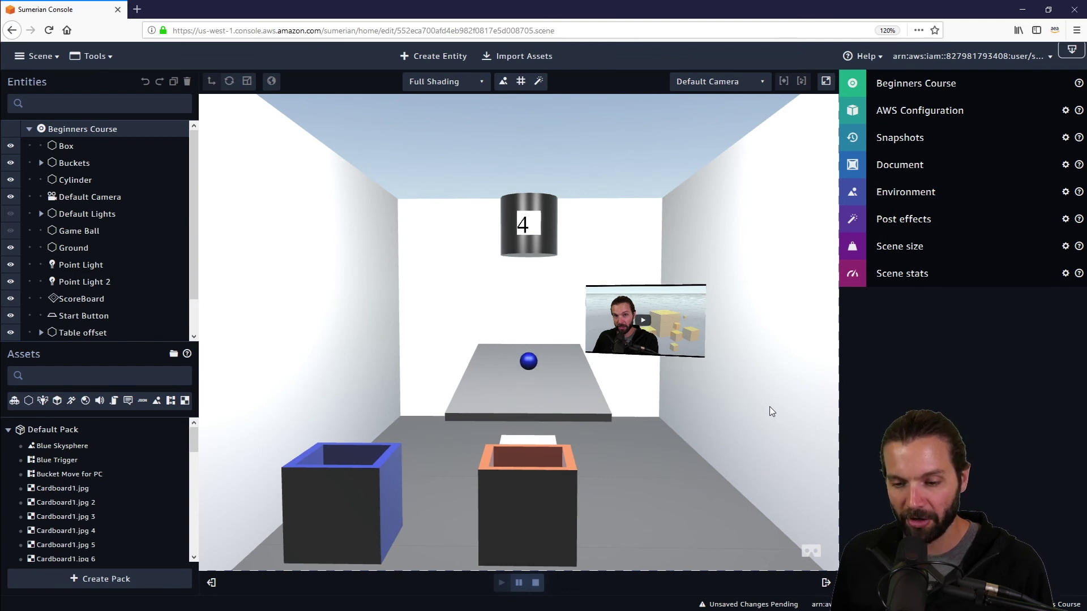
key("Right")
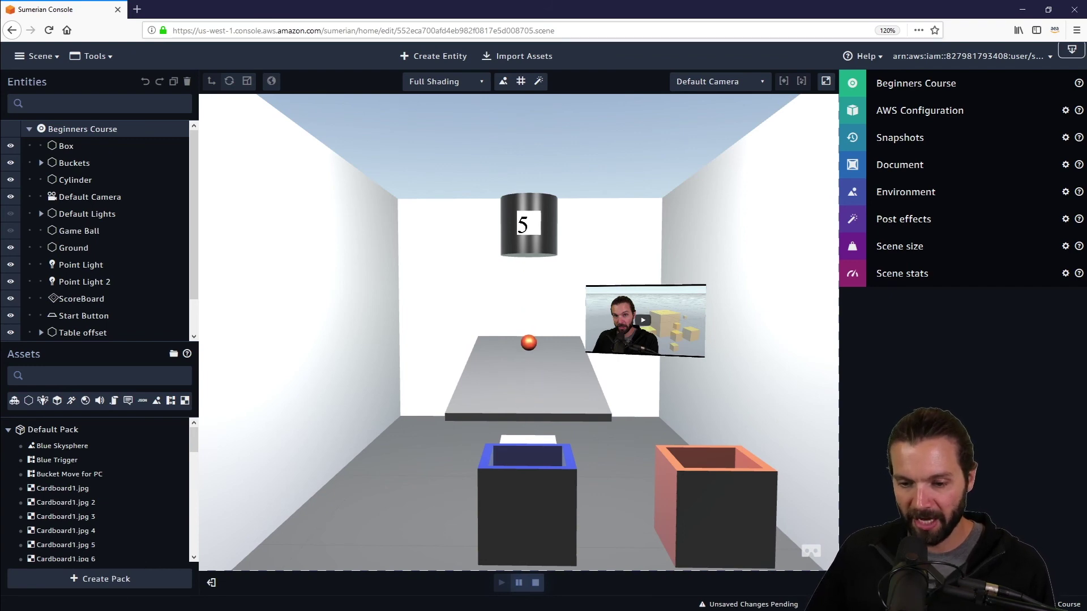
left_click(536, 585)
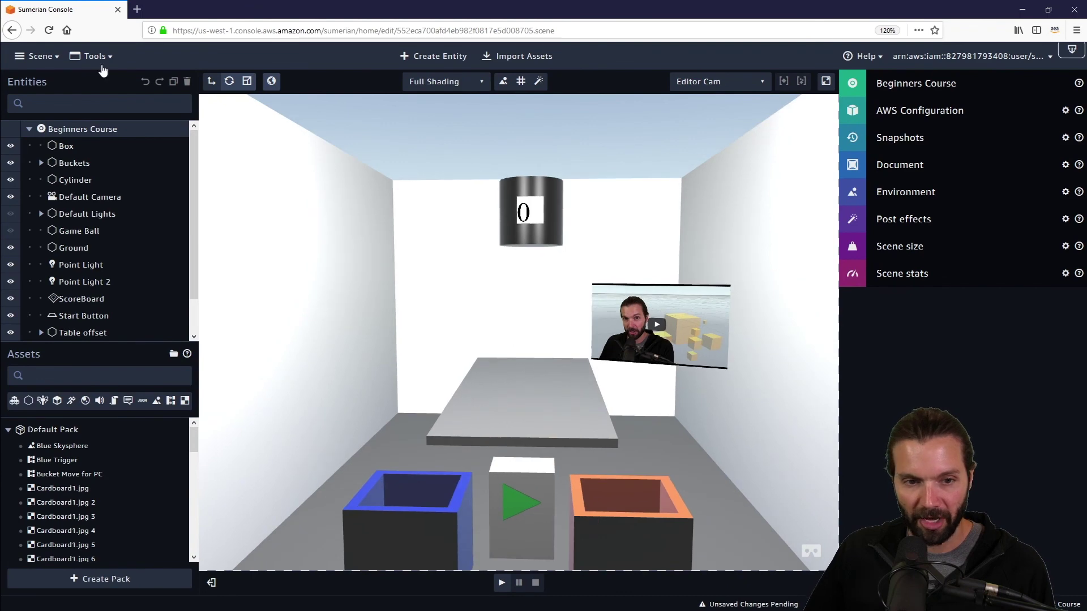
left_click(102, 57)
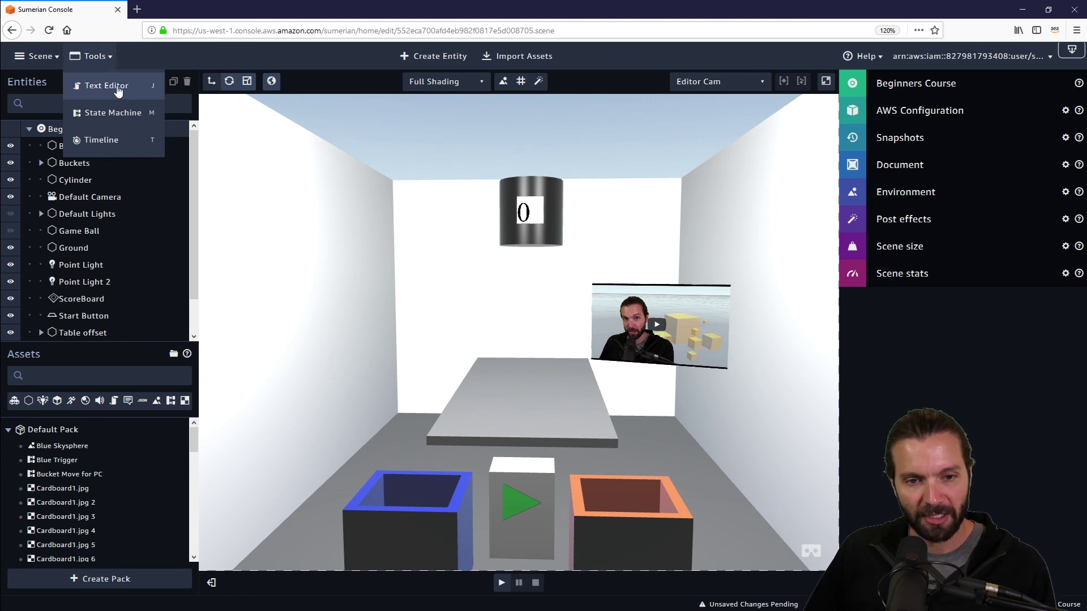
left_click(118, 86)
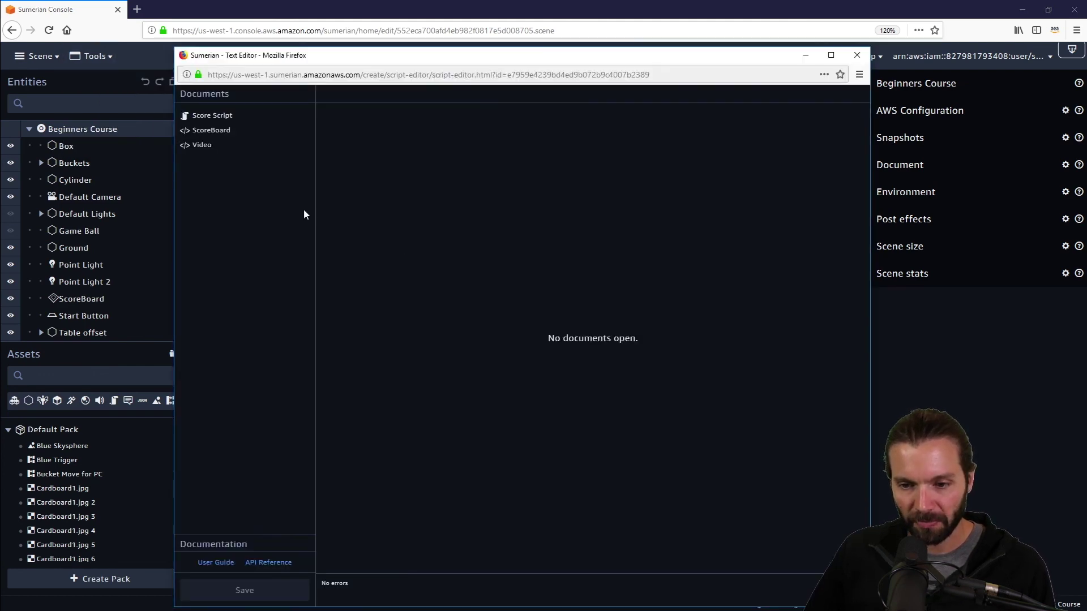
left_click(212, 116)
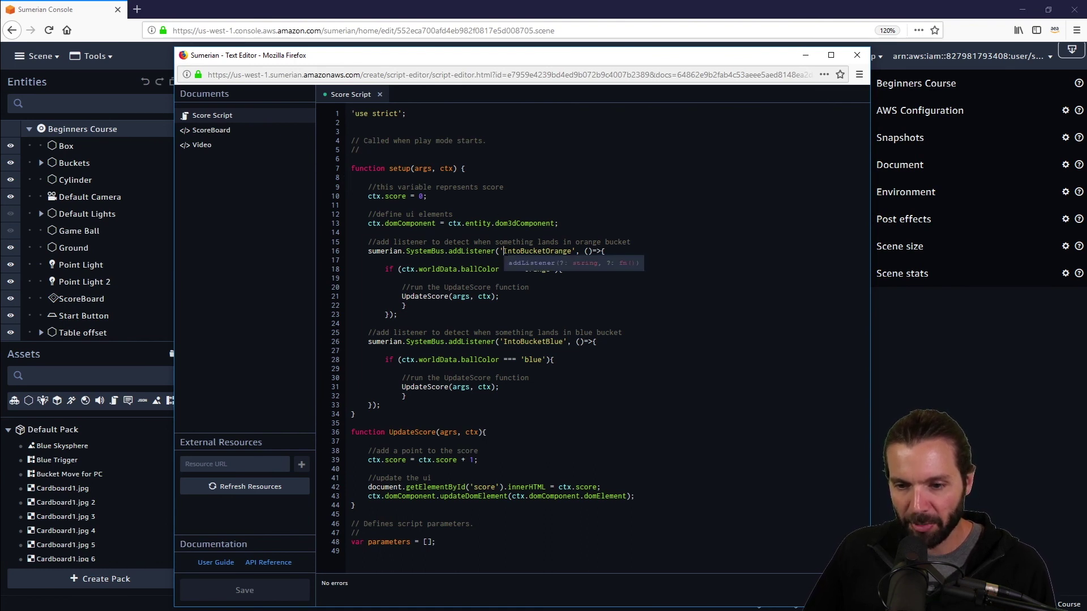
left_click_drag(502, 250, 525, 270)
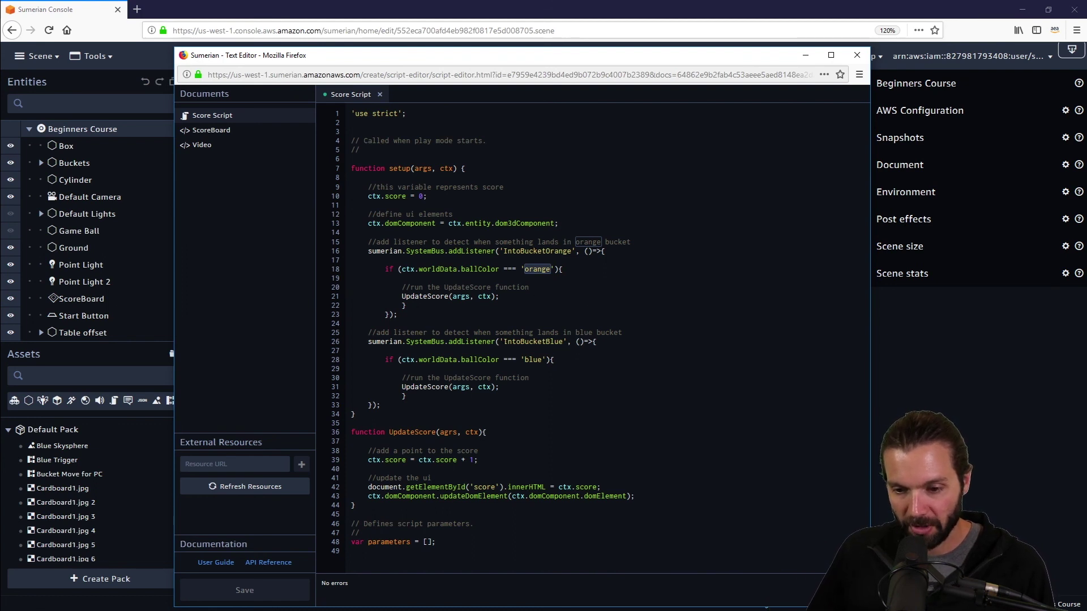
left_click_drag(503, 341, 541, 359)
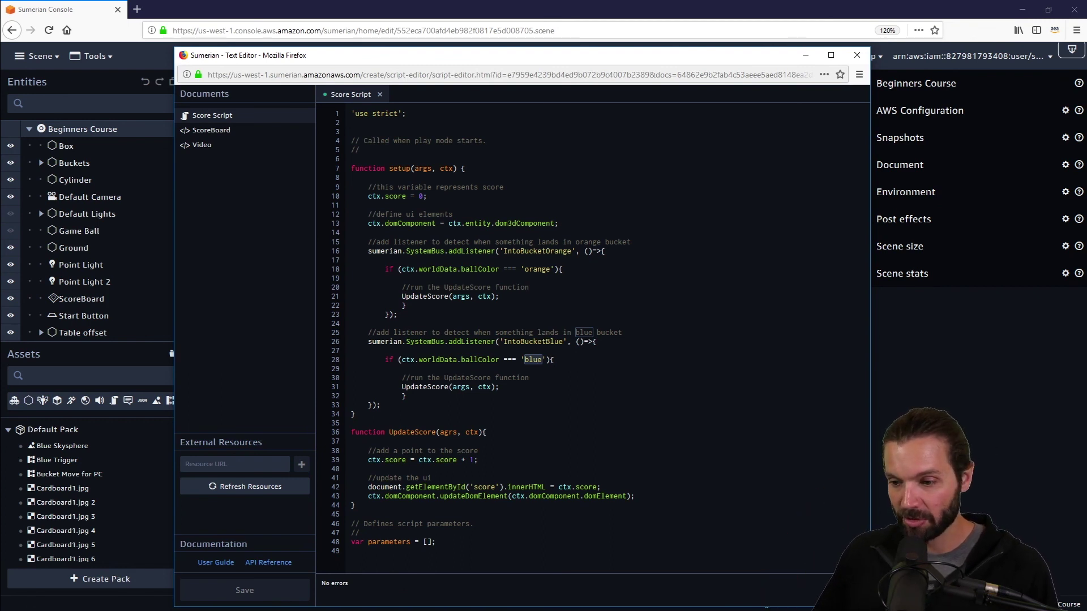
left_click(1000, 378)
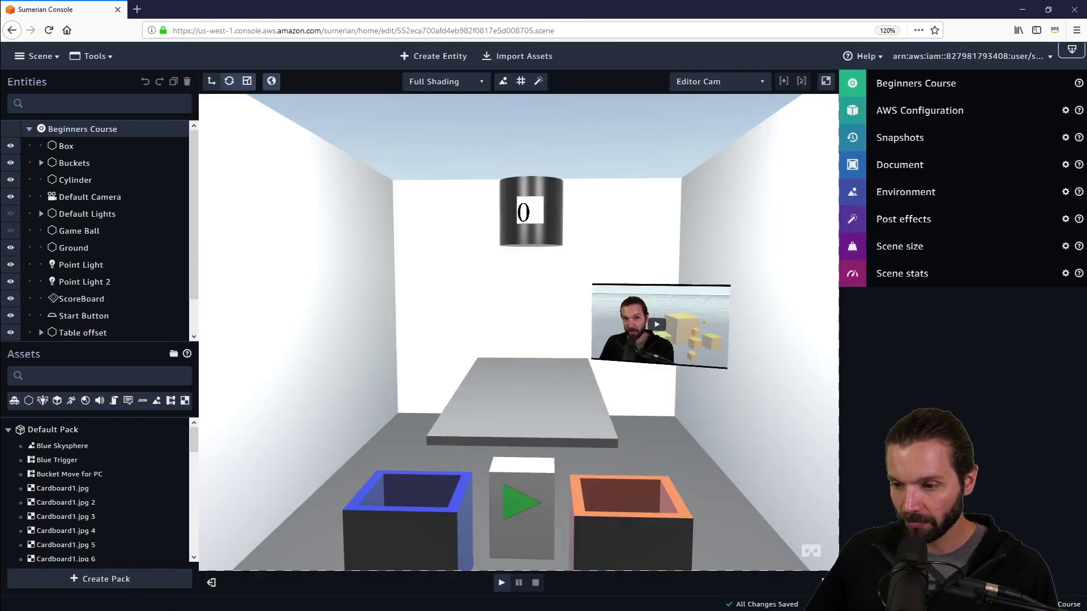
scroll(684, 412, "up", 3)
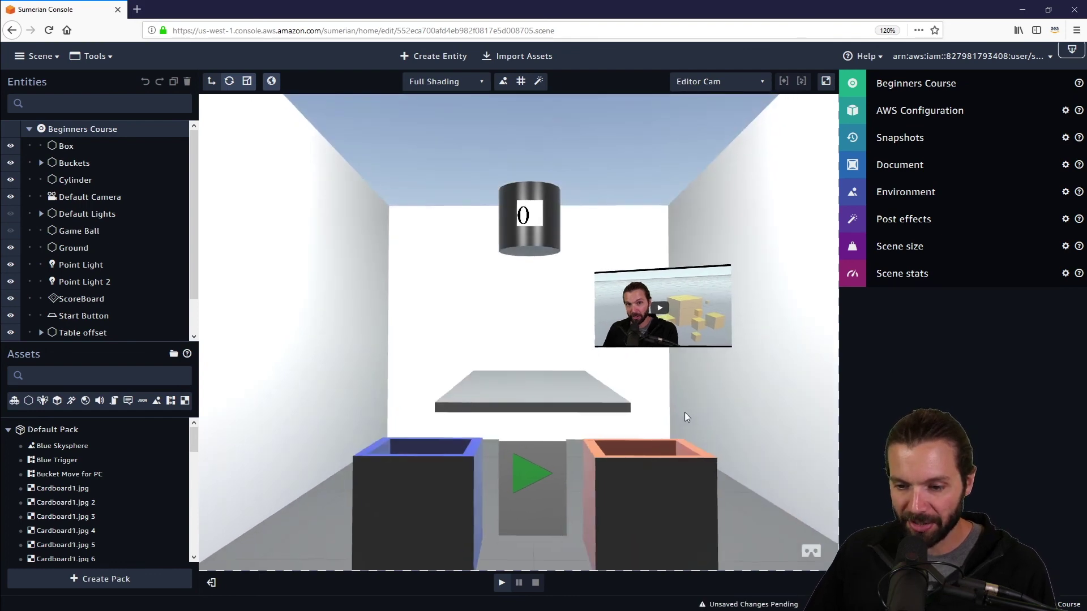